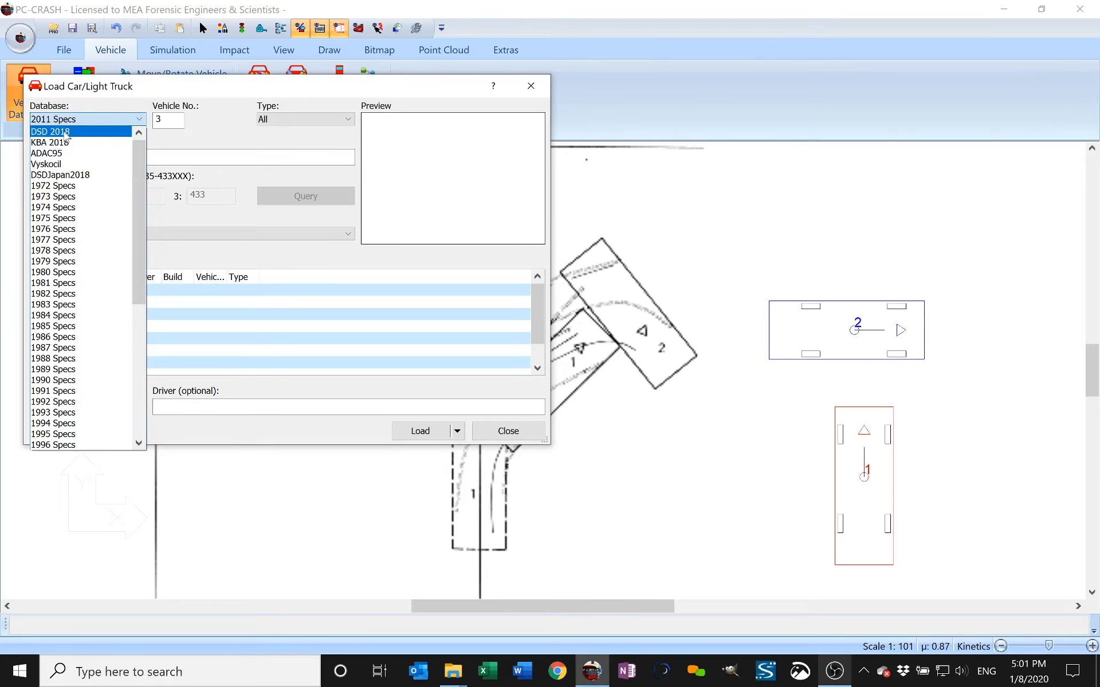
Look up the specifications of the Ford E-350 SD Econoline Van in the 2011 Specs database without loading the vehicle.
click(233, 144)
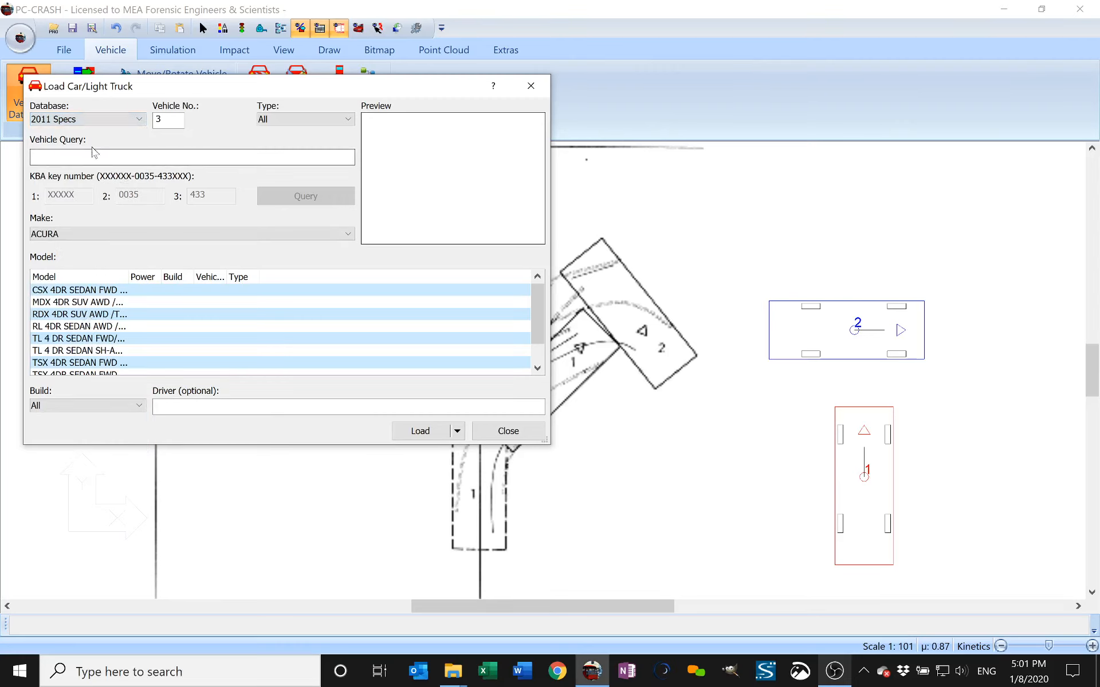
click(108, 235)
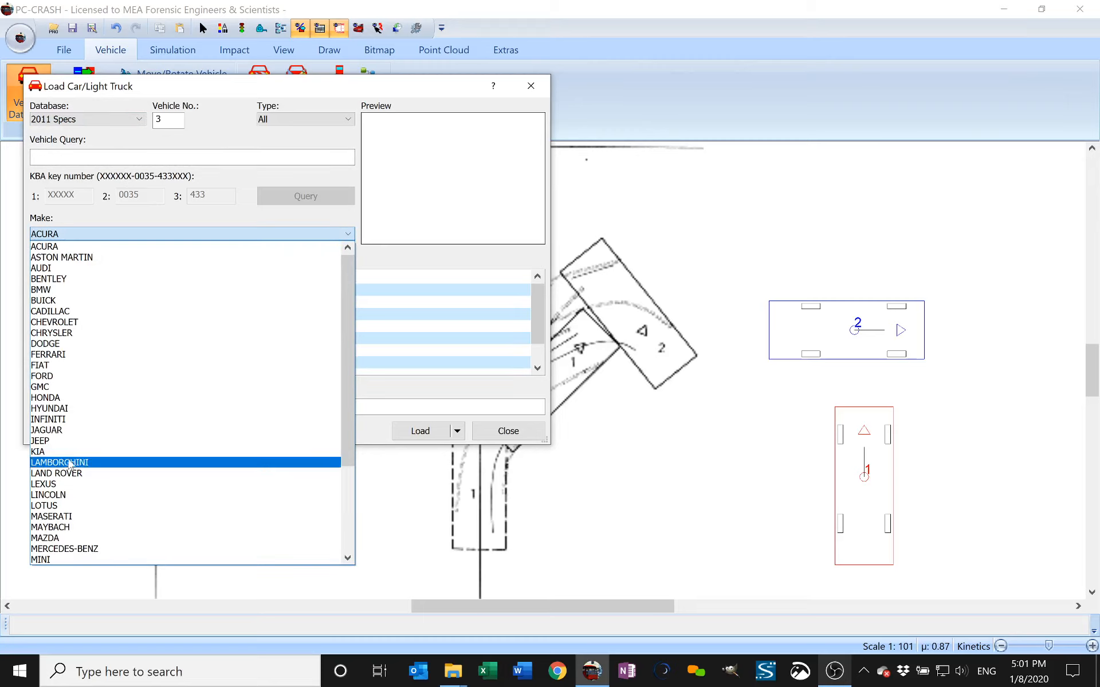
click(63, 377)
double_click(74, 350)
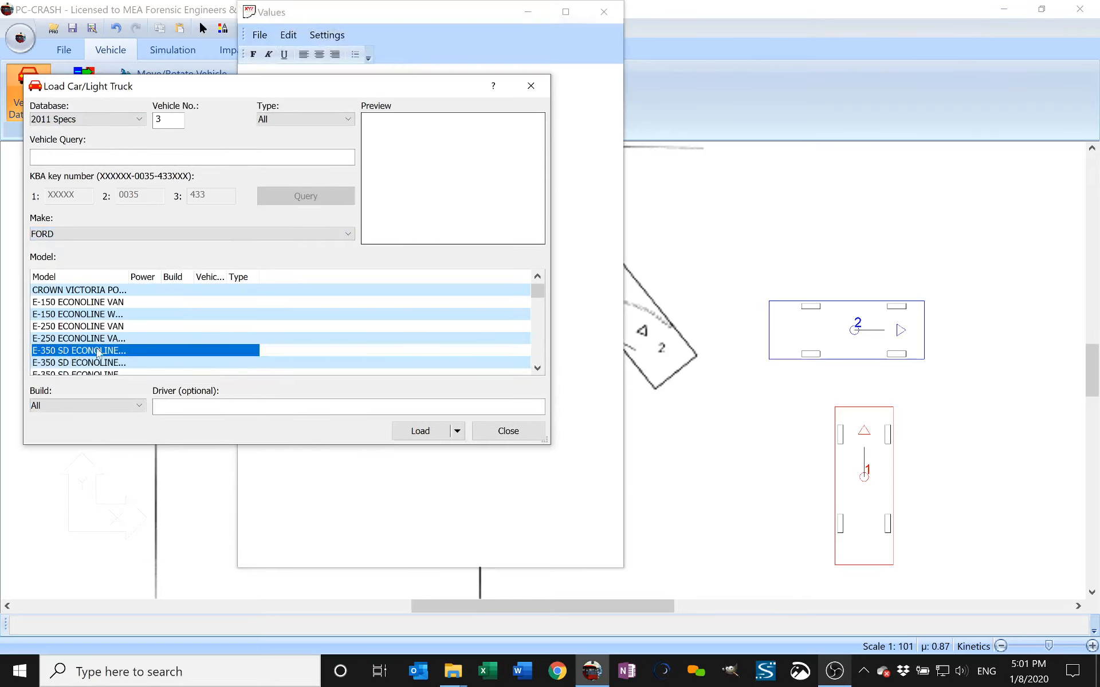
drag(491, 19, 793, 55)
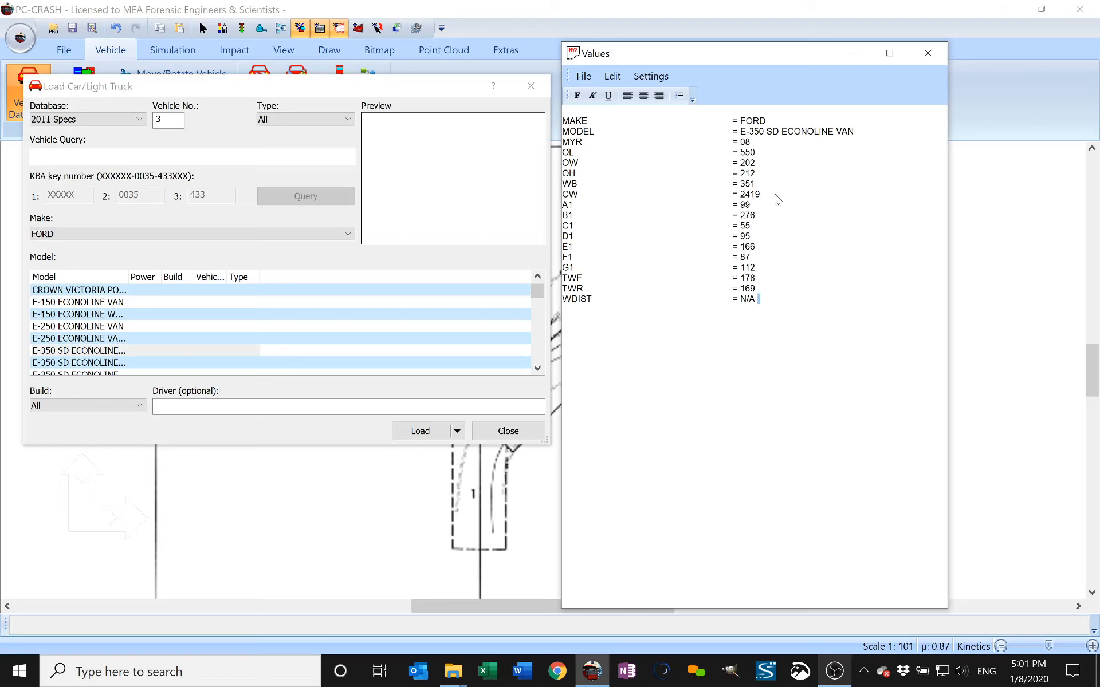
click(928, 53)
click(531, 86)
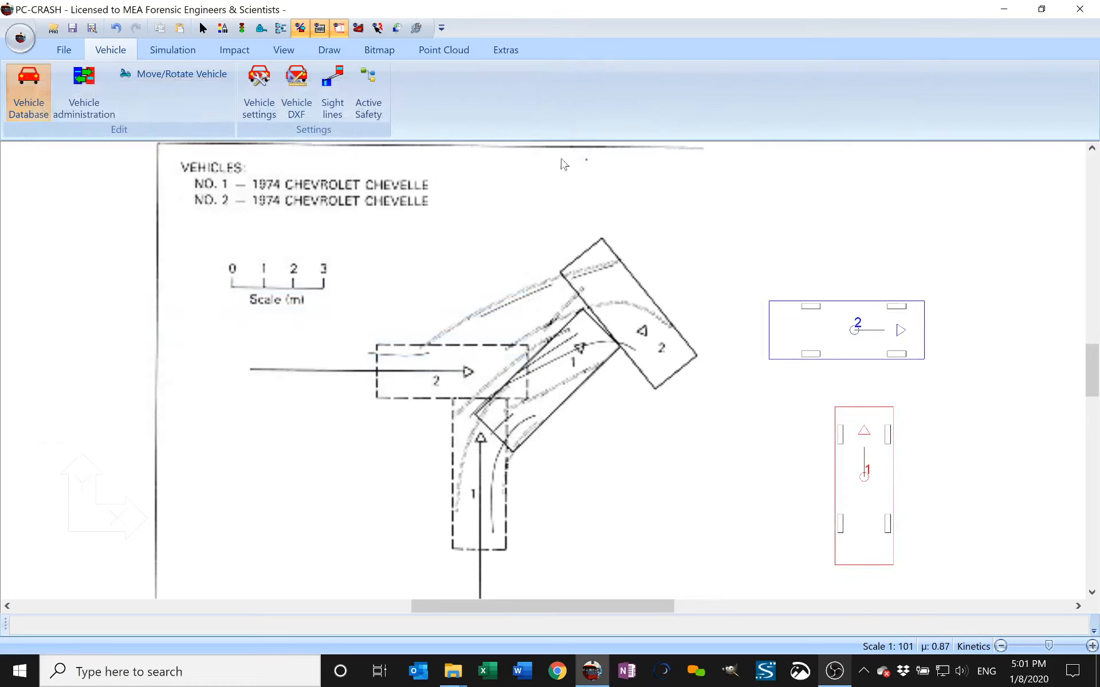
Examine the geometry, suspension, occupants and cargo, and tire model settings of vehicle 1 Chev 4dr.
click(259, 86)
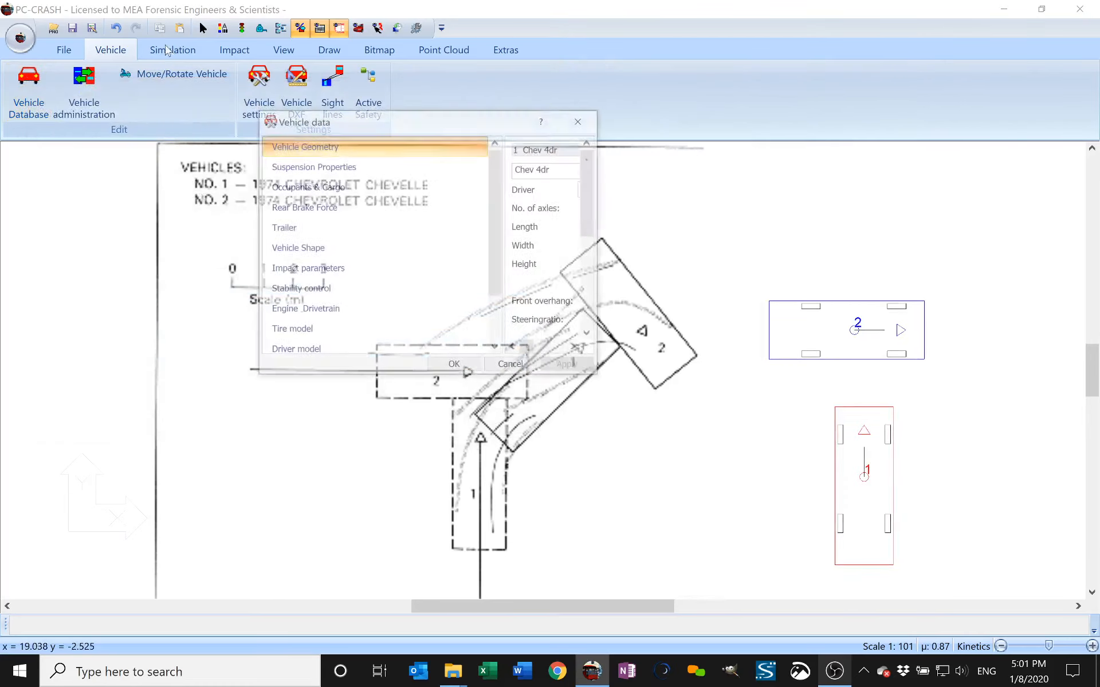
drag(596, 378, 977, 580)
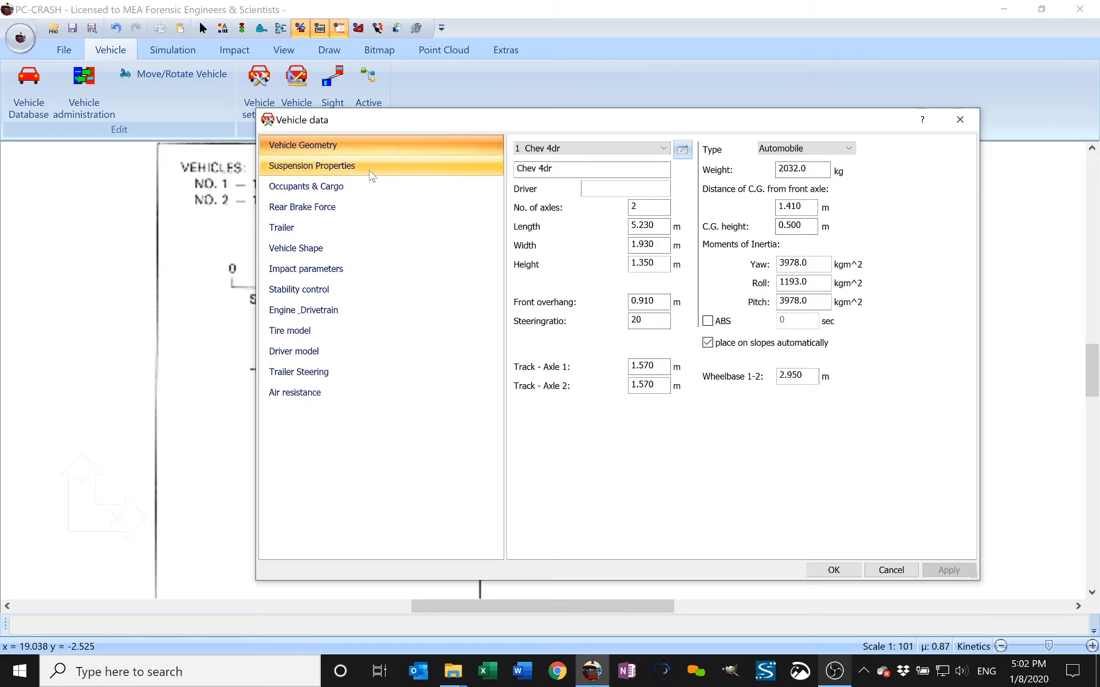
click(352, 168)
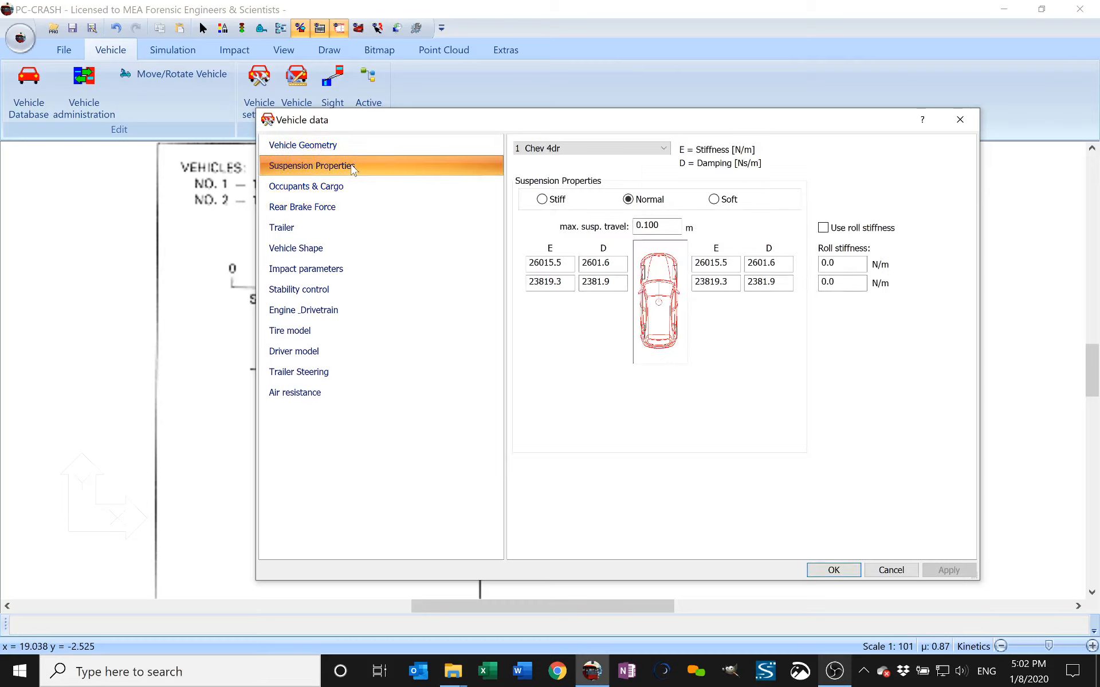
click(330, 189)
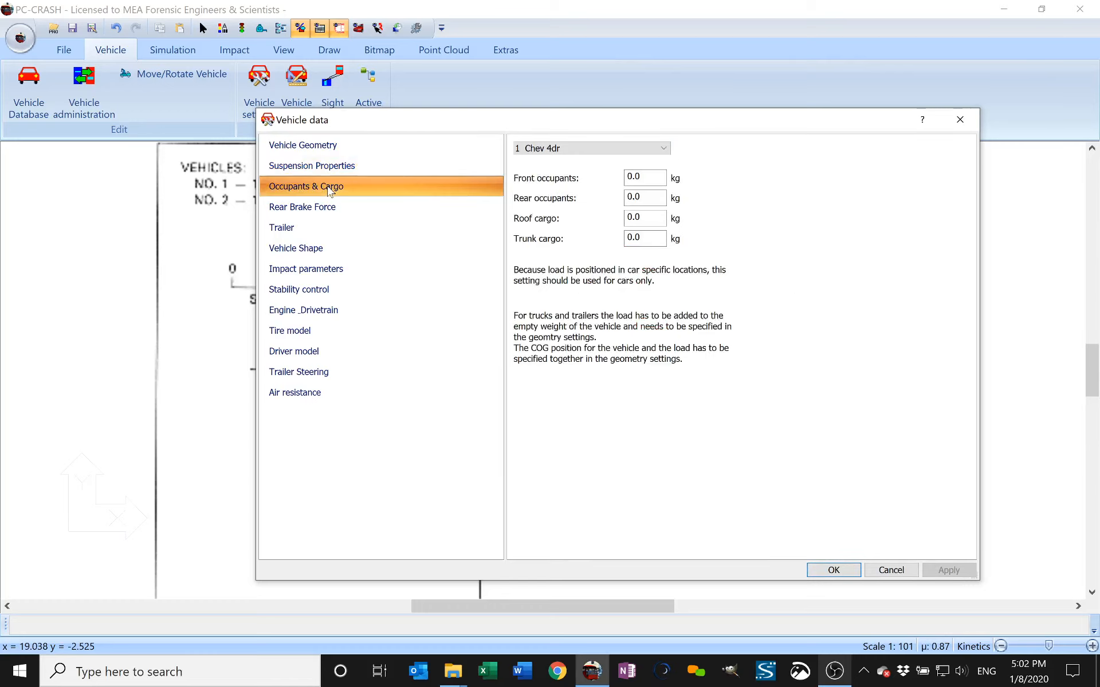
click(324, 150)
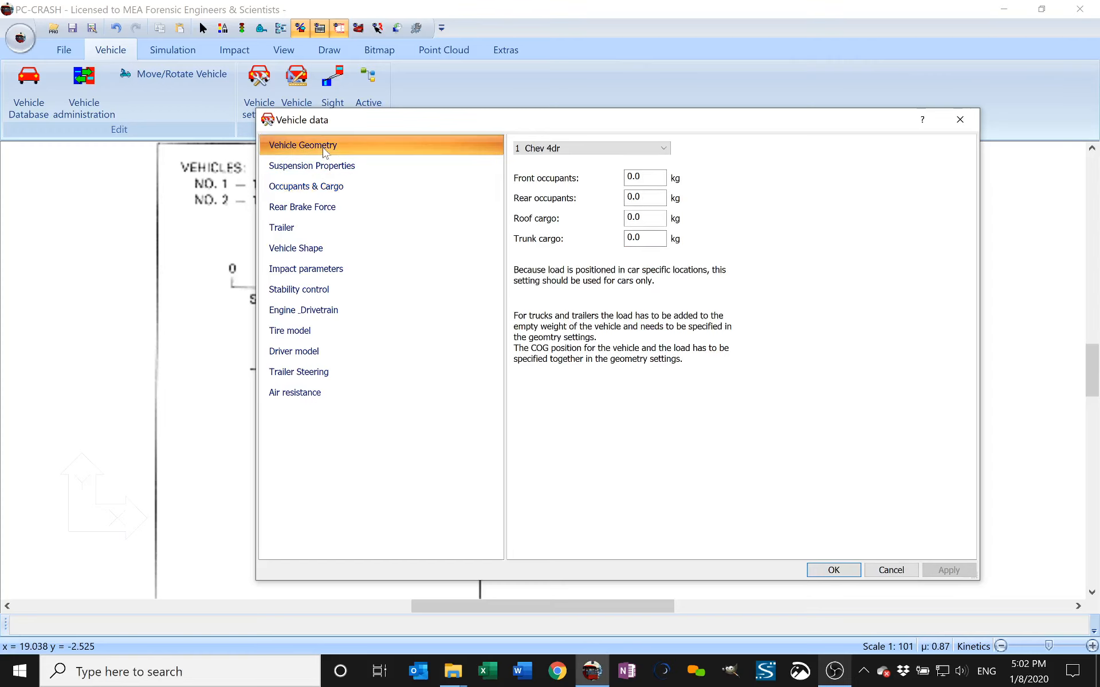
click(340, 331)
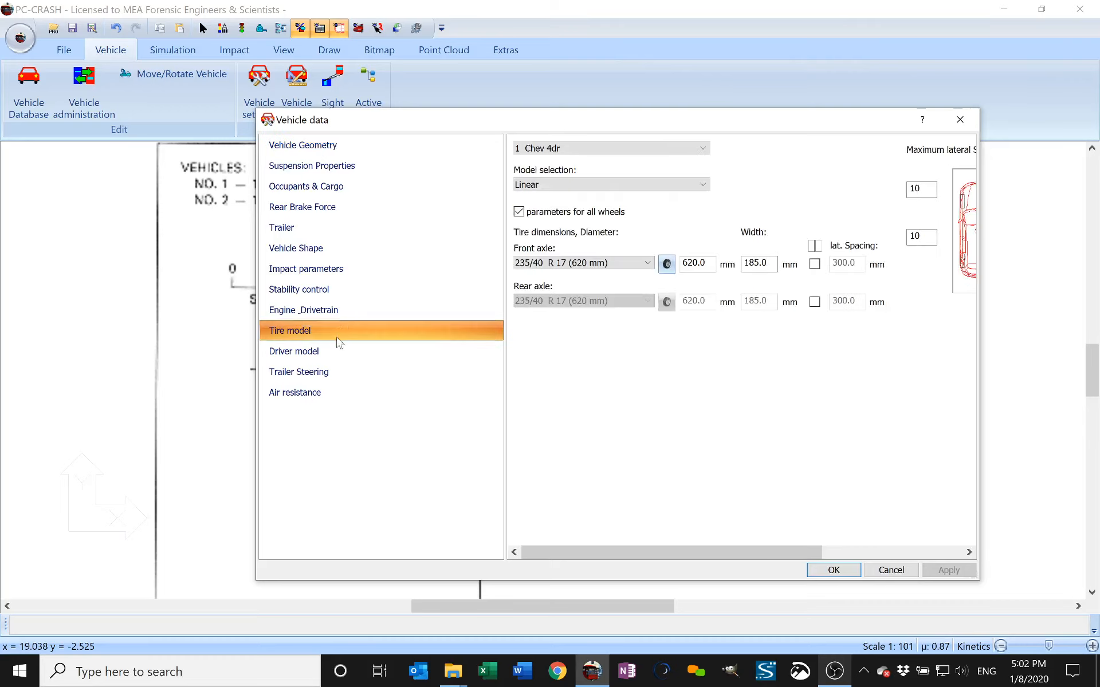
drag(979, 286, 1084, 275)
drag(765, 126, 694, 133)
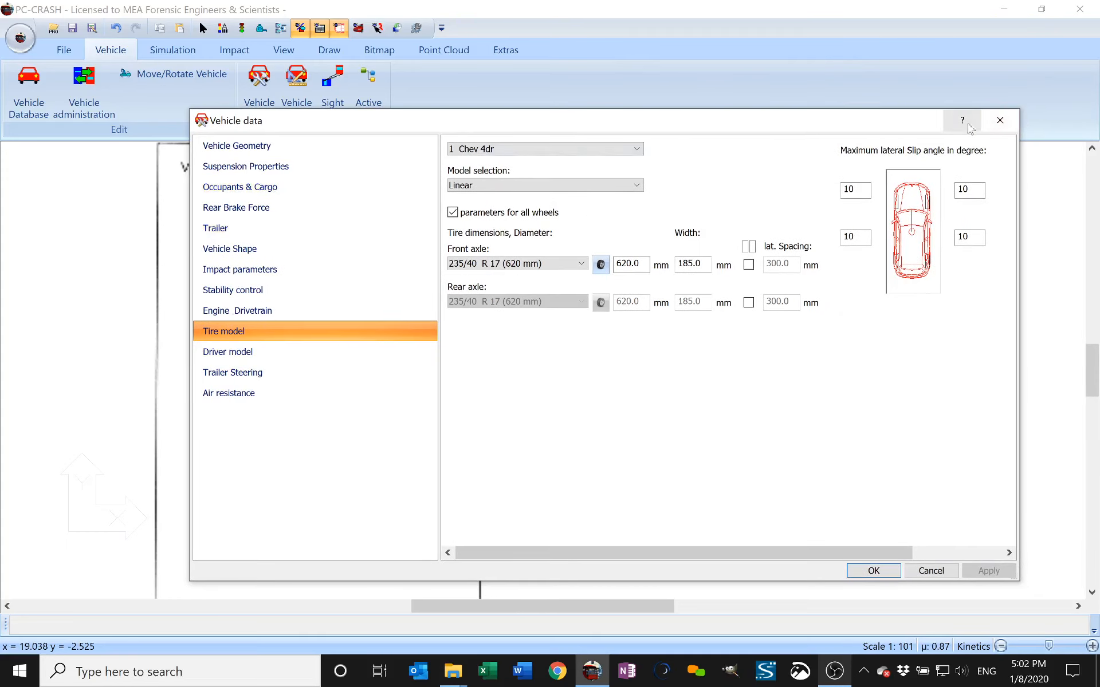
click(1010, 127)
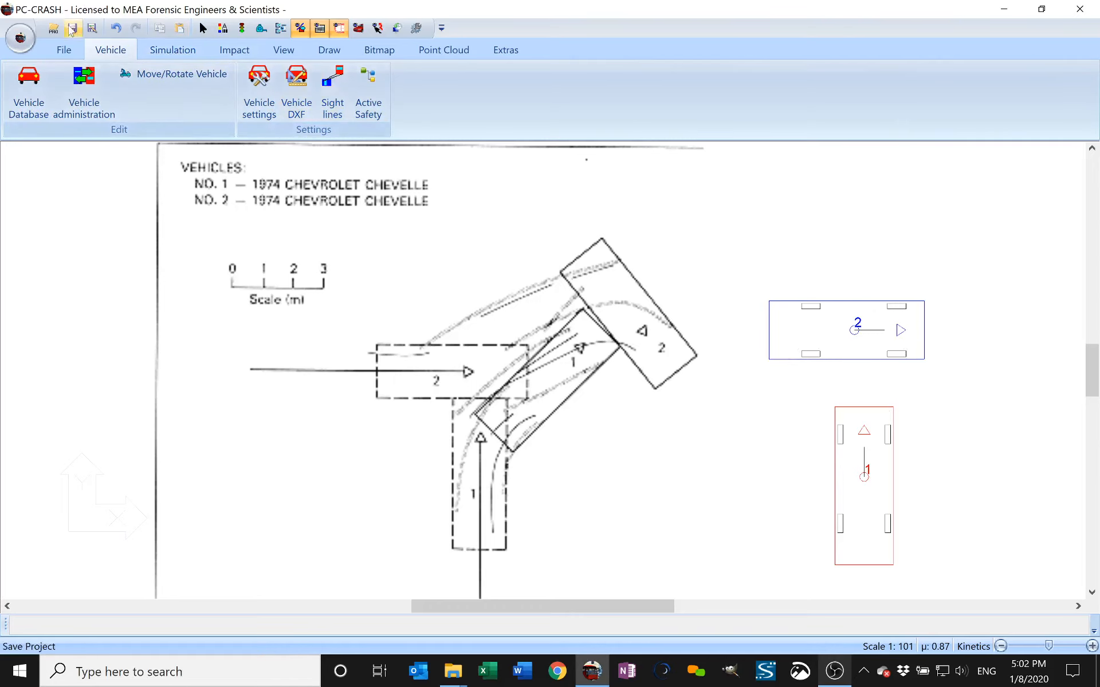
Move vehicles 2 and 1 onto their dashed impact-position outlines in the scene diagram.
click(163, 53)
click(63, 73)
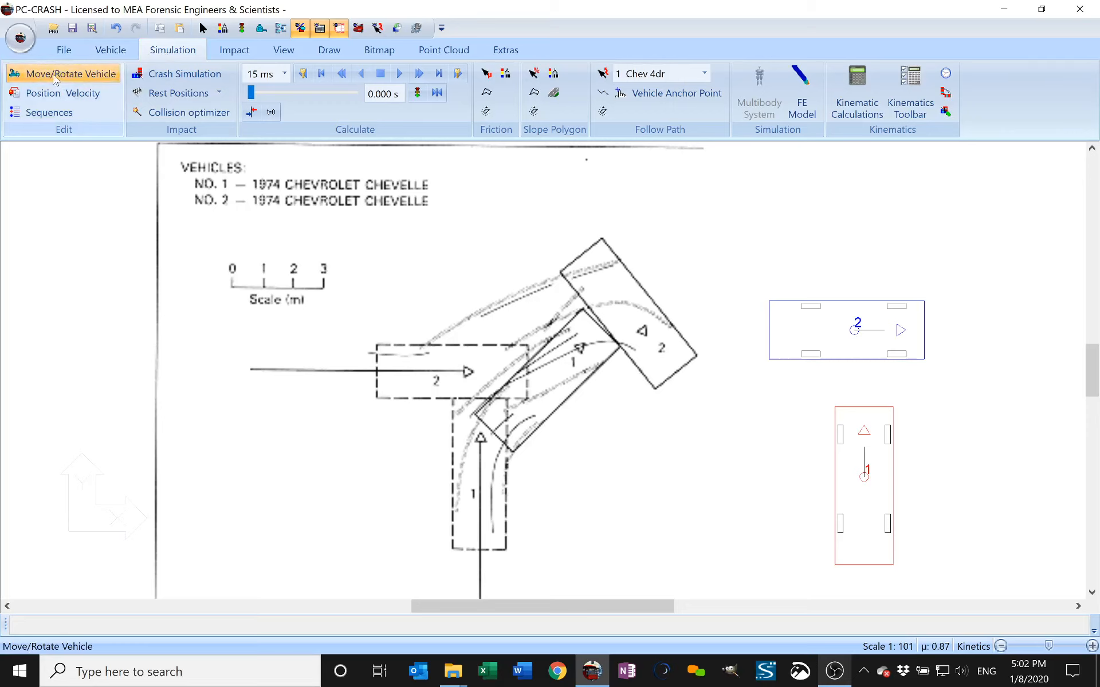
mouse_move(863, 330)
mouse_down()
mouse_move(641, 330)
mouse_move(509, 299)
mouse_move(486, 318)
mouse_move(466, 371)
mouse_up()
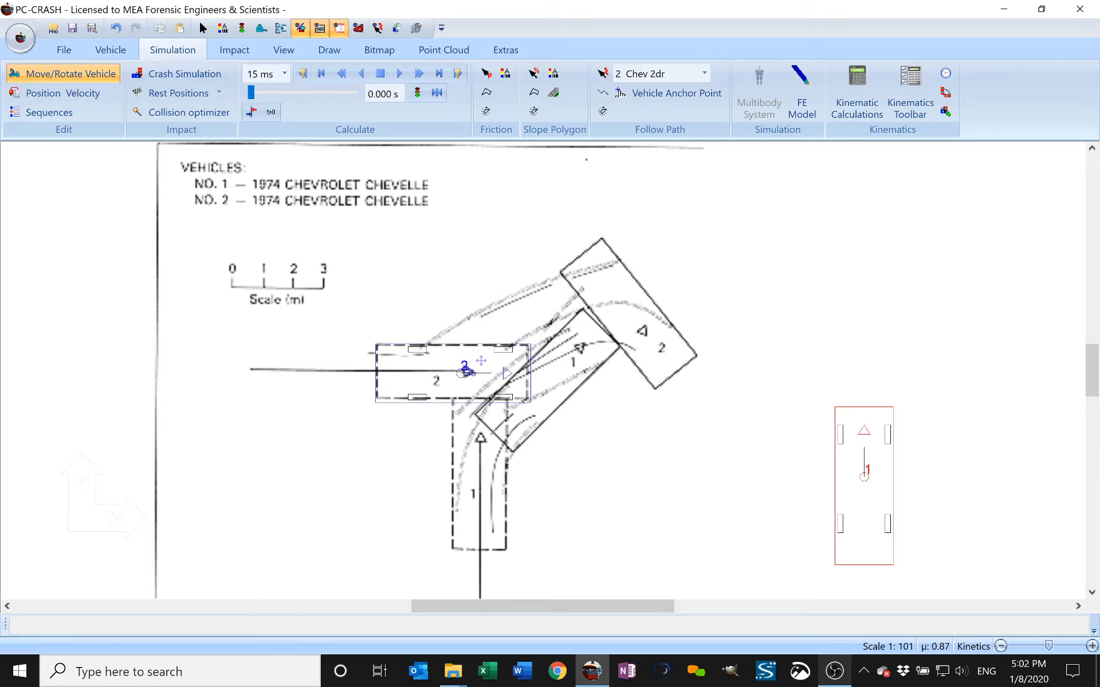
drag(867, 474, 484, 451)
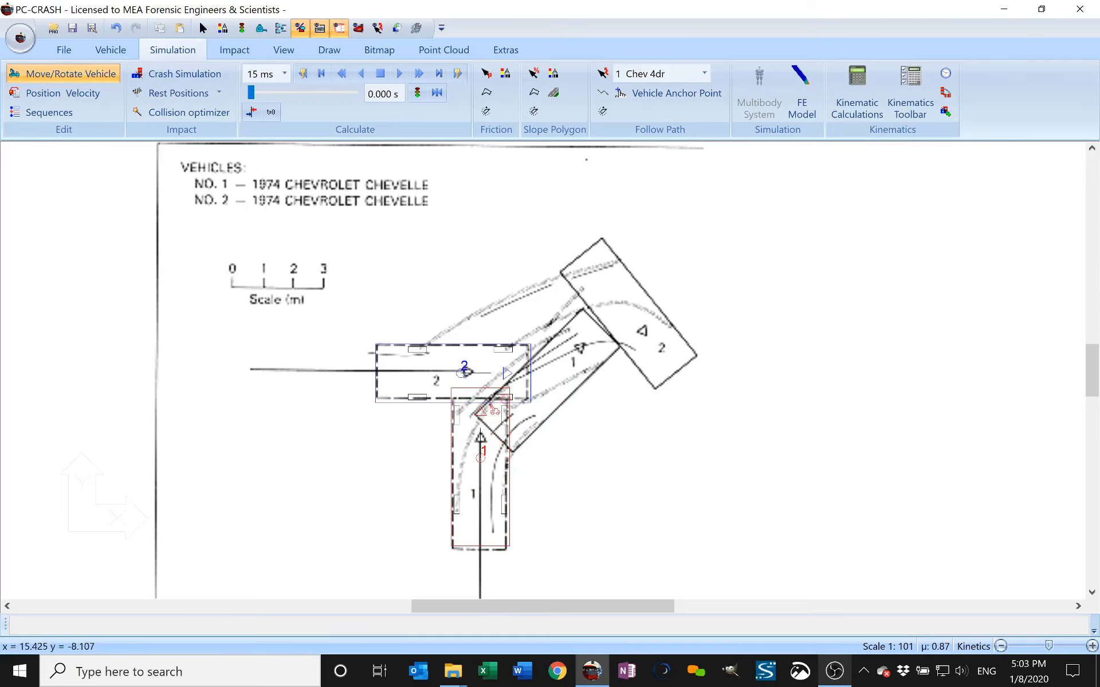
Nudge vehicle 2 to align it more closely with its dashed impact-position outline.
scroll(466, 370, up, 2)
click(465, 371)
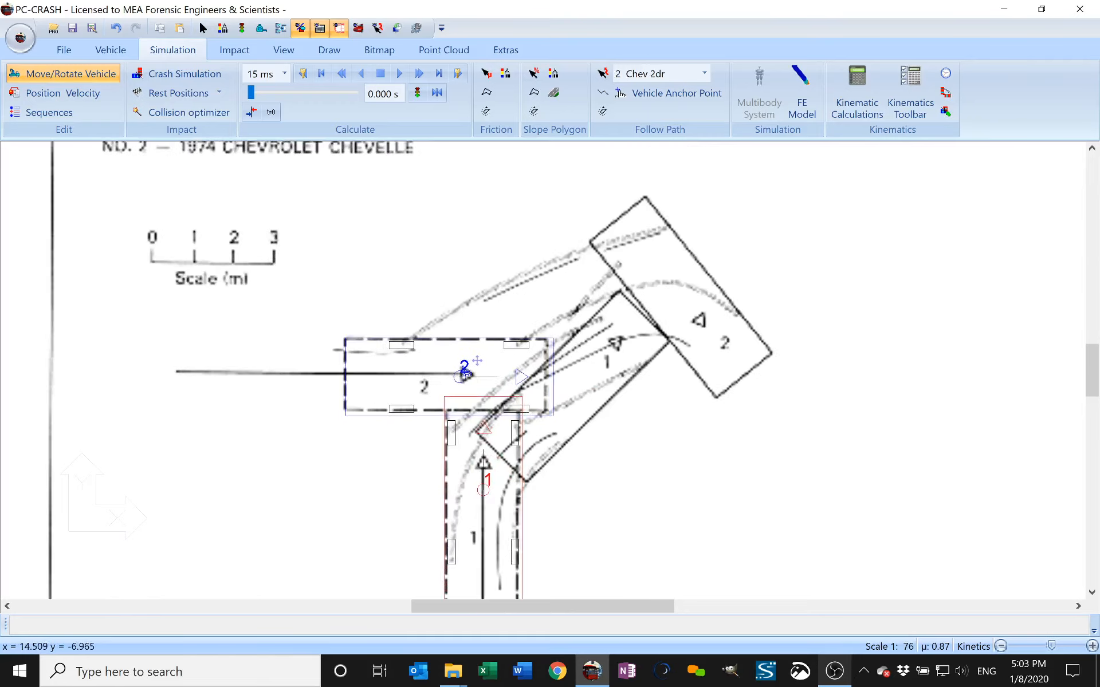
drag(466, 373, 465, 372)
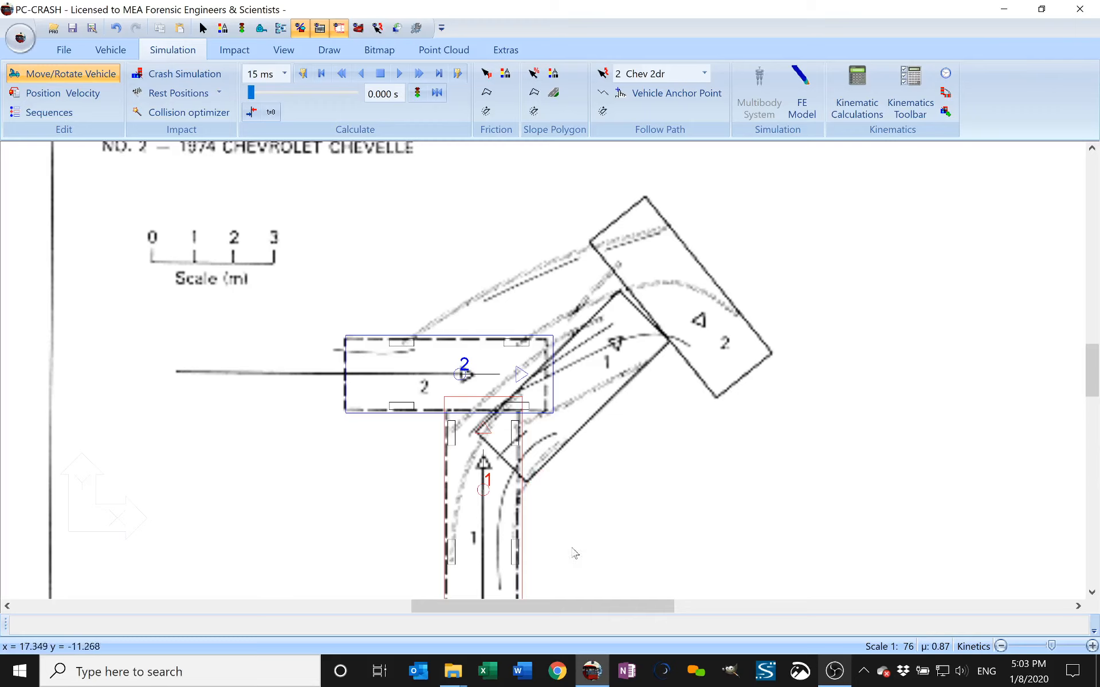
scroll(827, 422, down, 3)
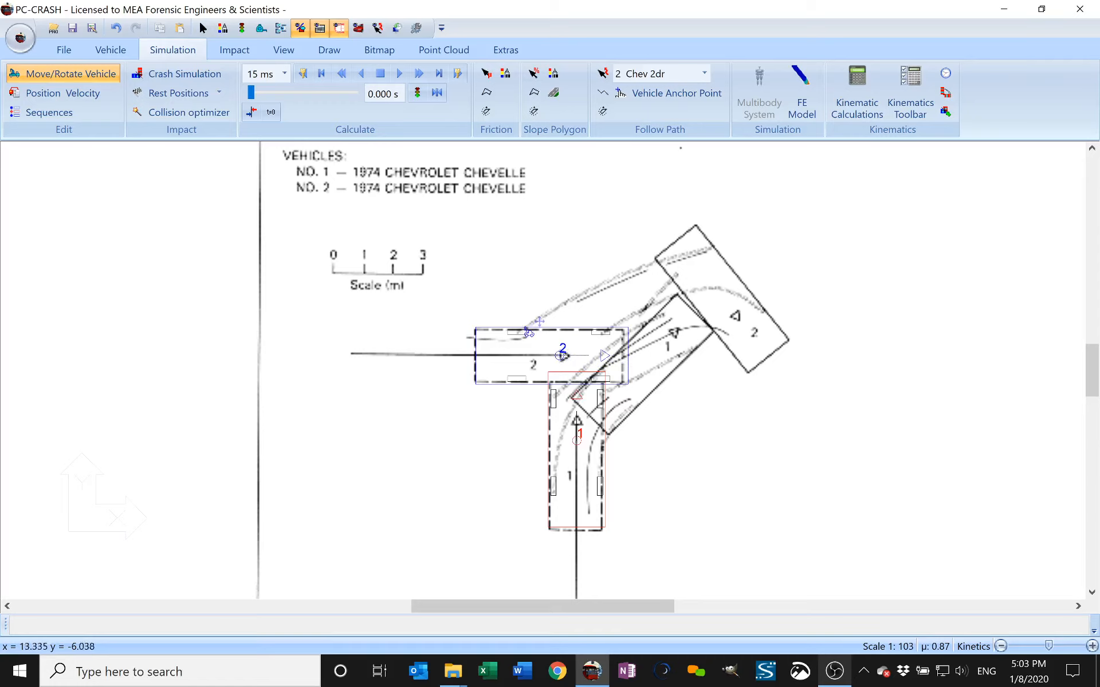
Examine the integration step choices in the vehicle simulation settings and leave the settings without applying changes.
click(417, 92)
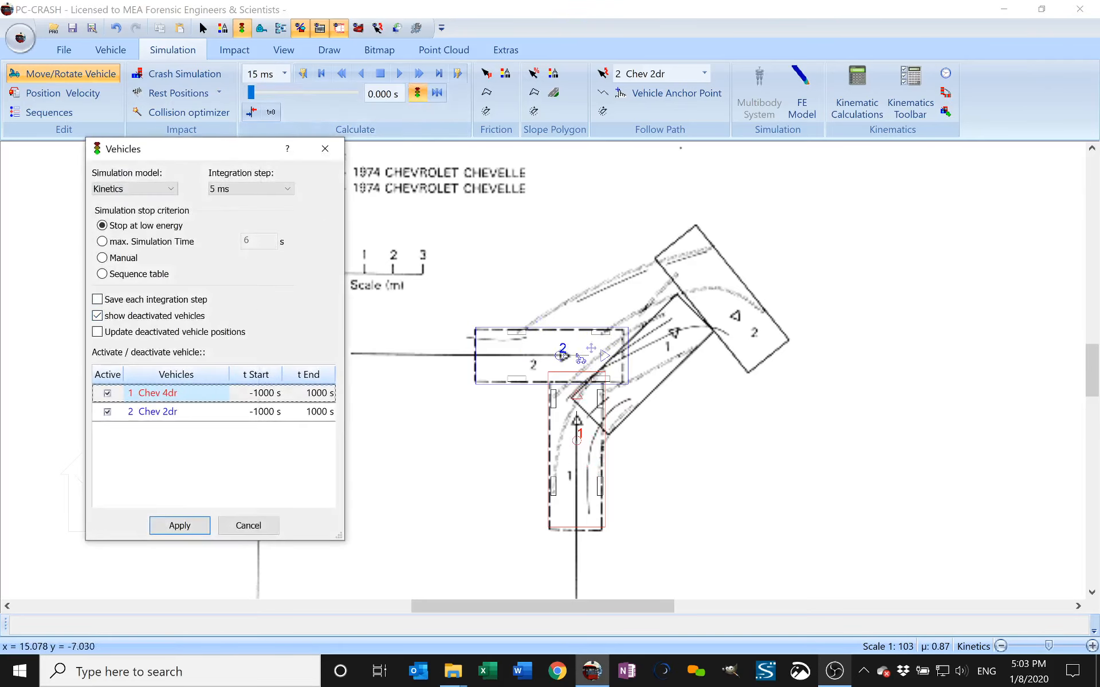
click(252, 189)
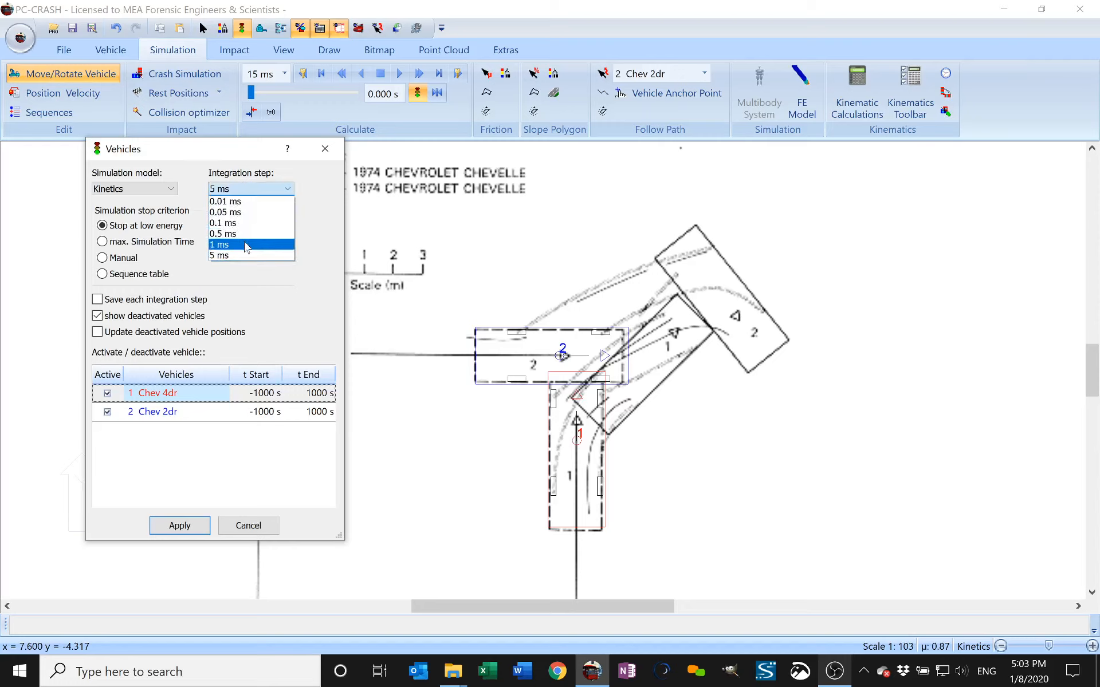
click(282, 295)
click(323, 148)
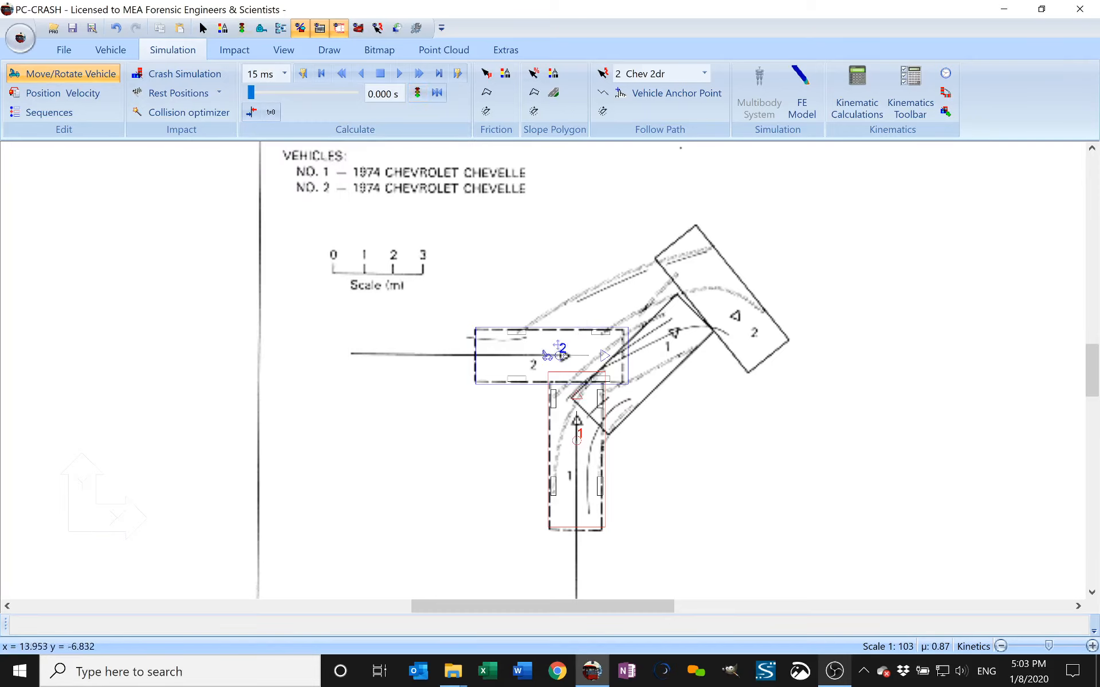
Start a crash simulation and set the pre-impact velocity of both Chevrolets to 25 km/h.
scroll(570, 338, up, 1)
scroll(568, 338, up, 1)
scroll(567, 335, down, 2)
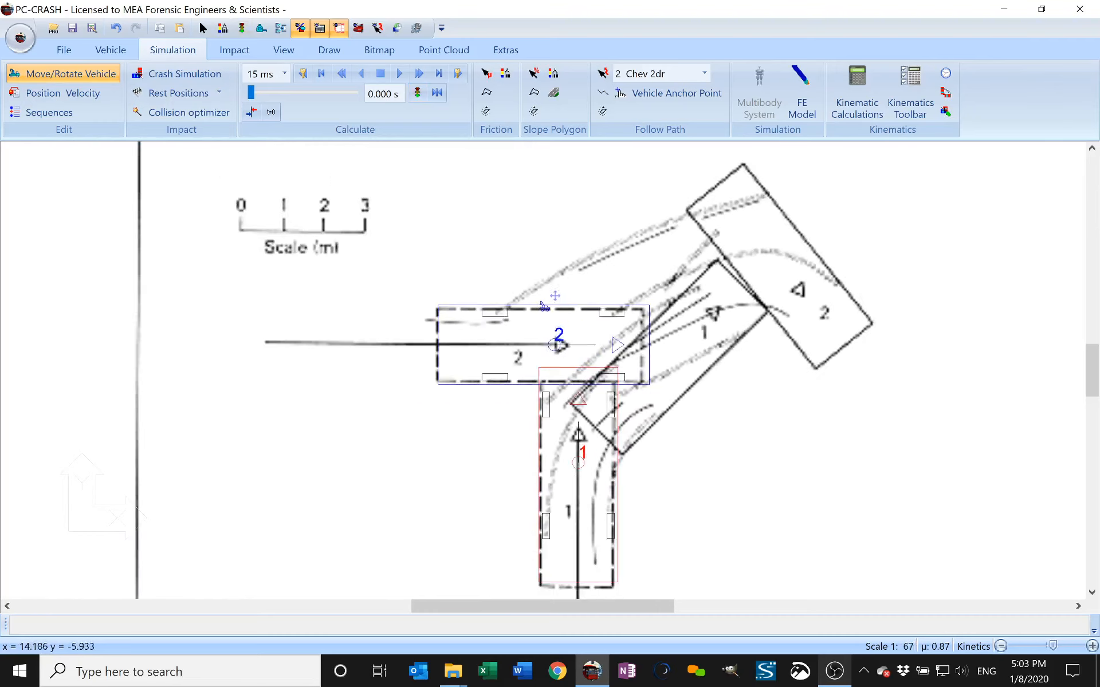
scroll(556, 320, up, 3)
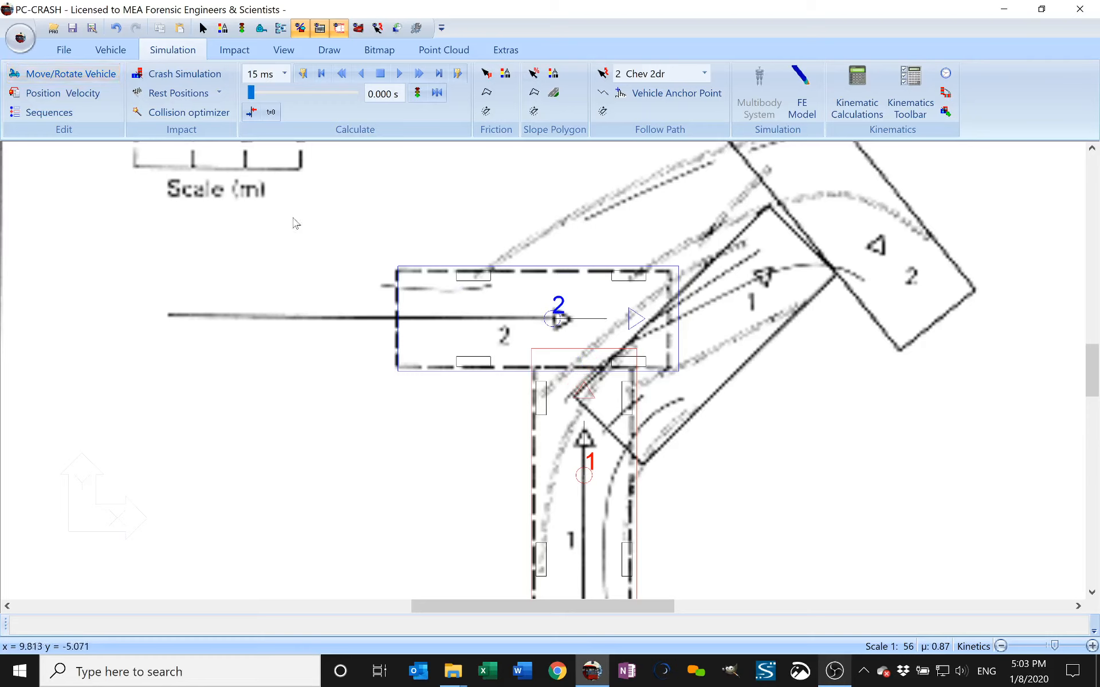
right_click(278, 207)
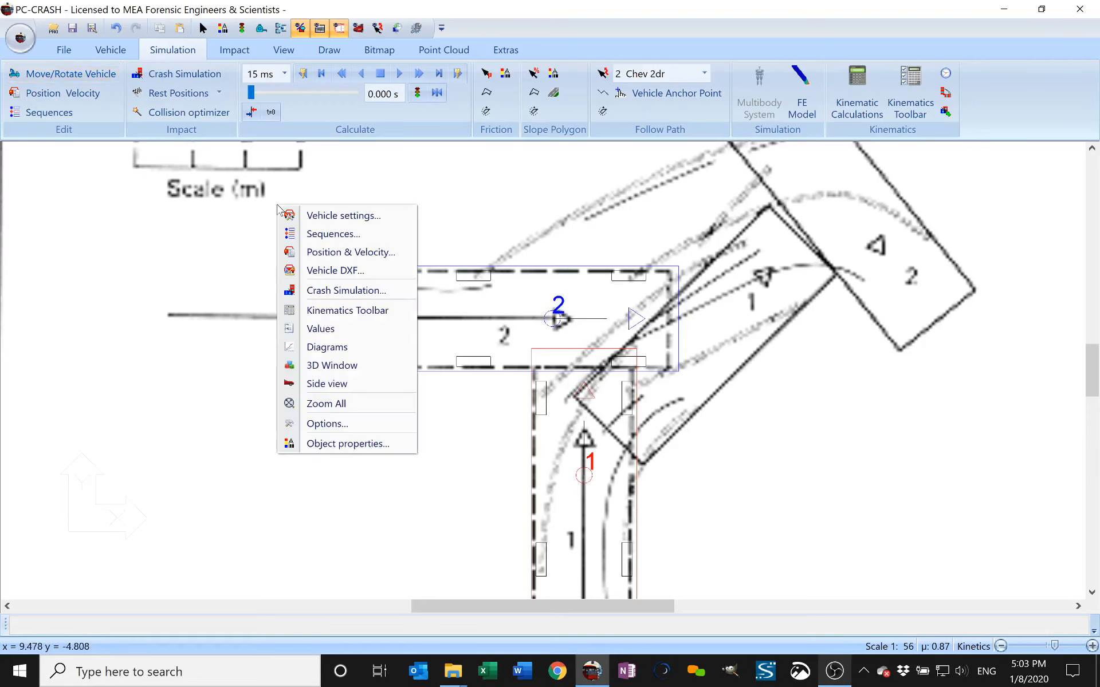
click(334, 291)
drag(221, 245, 189, 169)
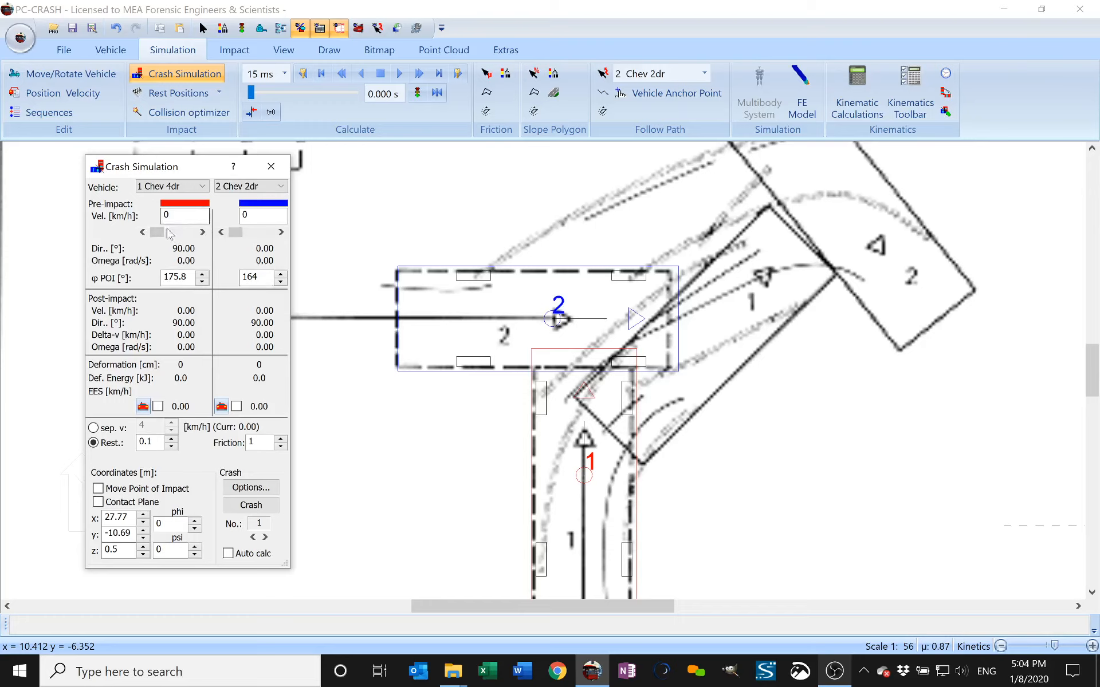
click(169, 233)
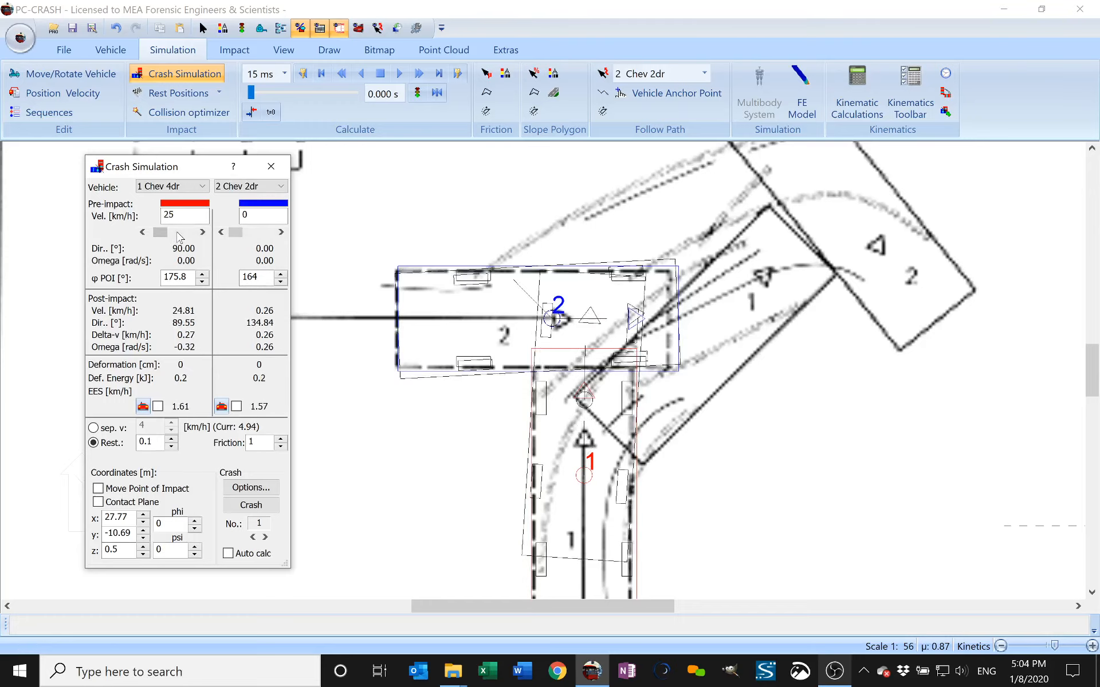
click(257, 233)
click(258, 233)
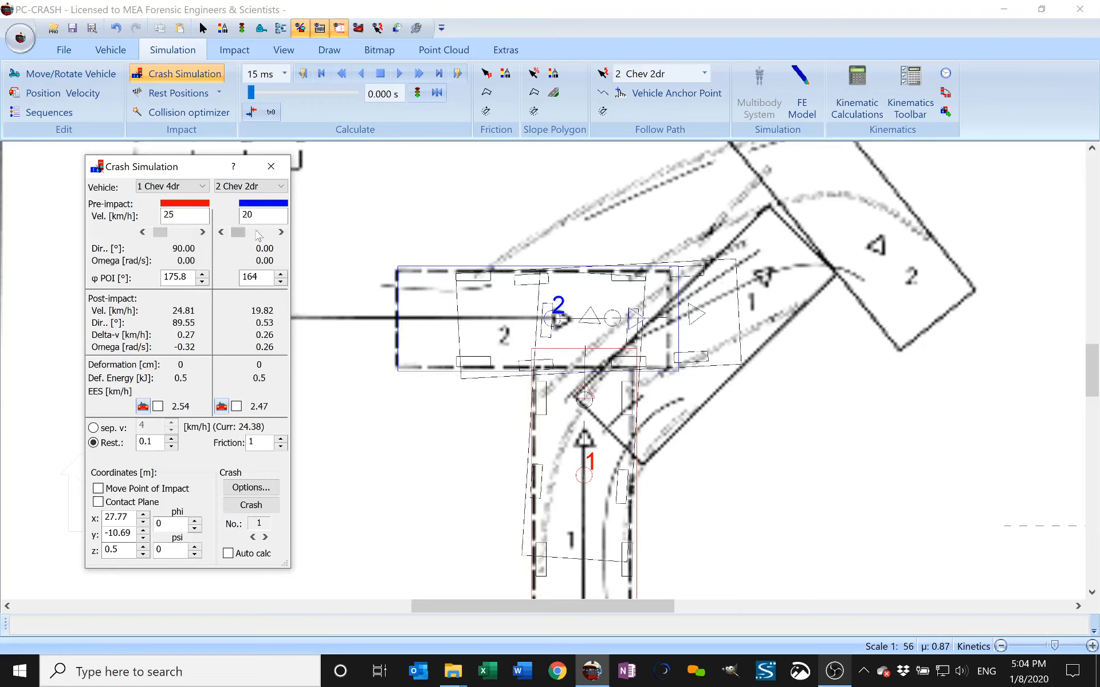
click(257, 233)
Enable moving the point of impact and place it in the vehicles' overlap area at about x 14.79, y -7.57 m.
click(98, 489)
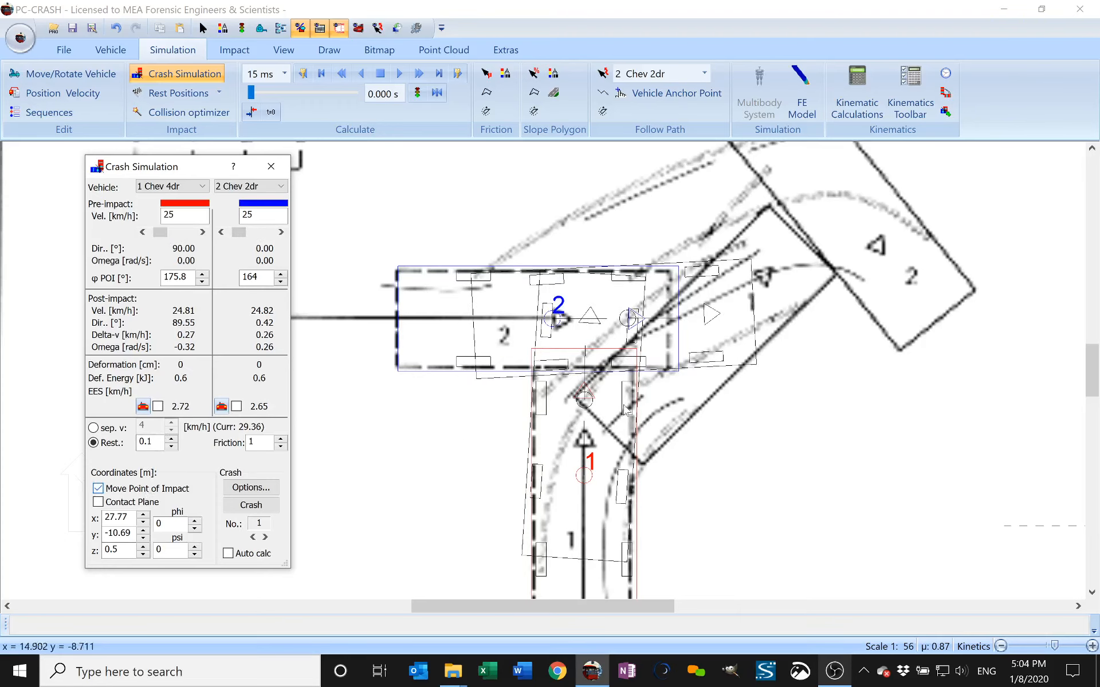
click(596, 368)
drag(595, 368, 571, 360)
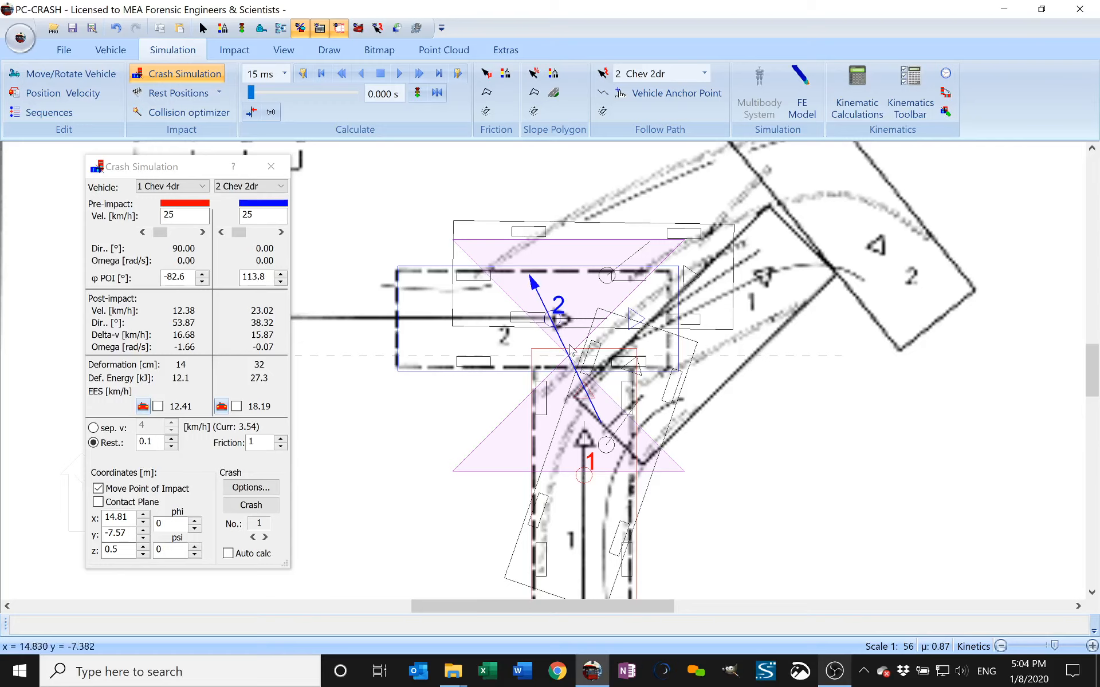
click(573, 362)
drag(569, 356, 567, 356)
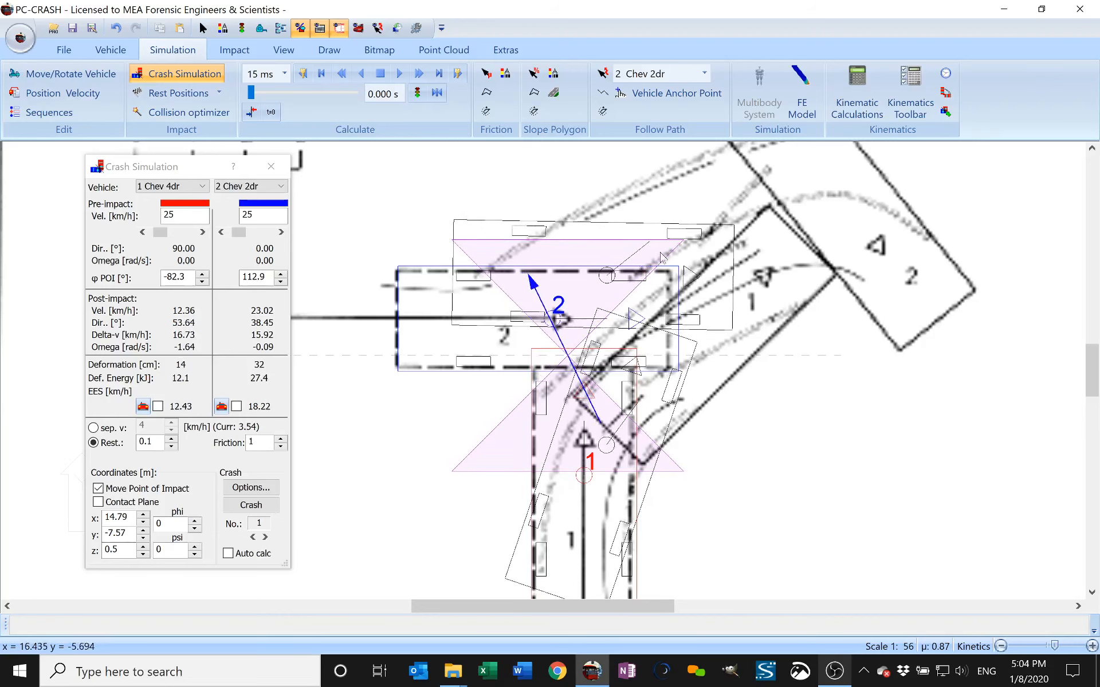
Try lower impact friction values such as 0.6 and 0.4, and restore the friction to 1.
double_click(245, 442)
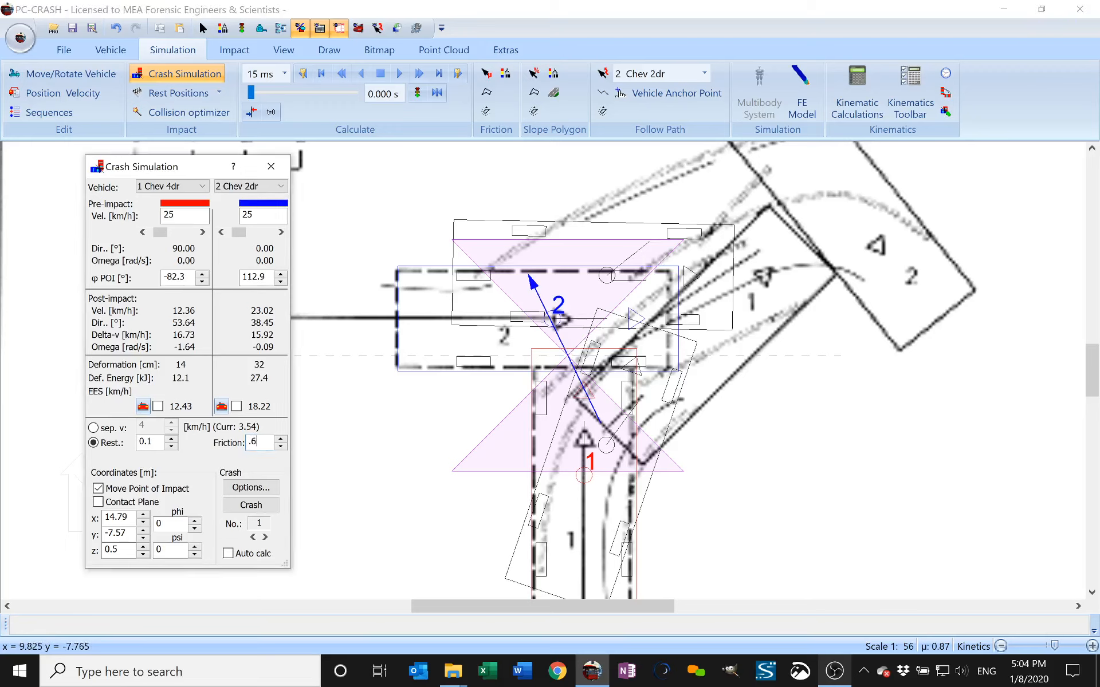
key(Tab)
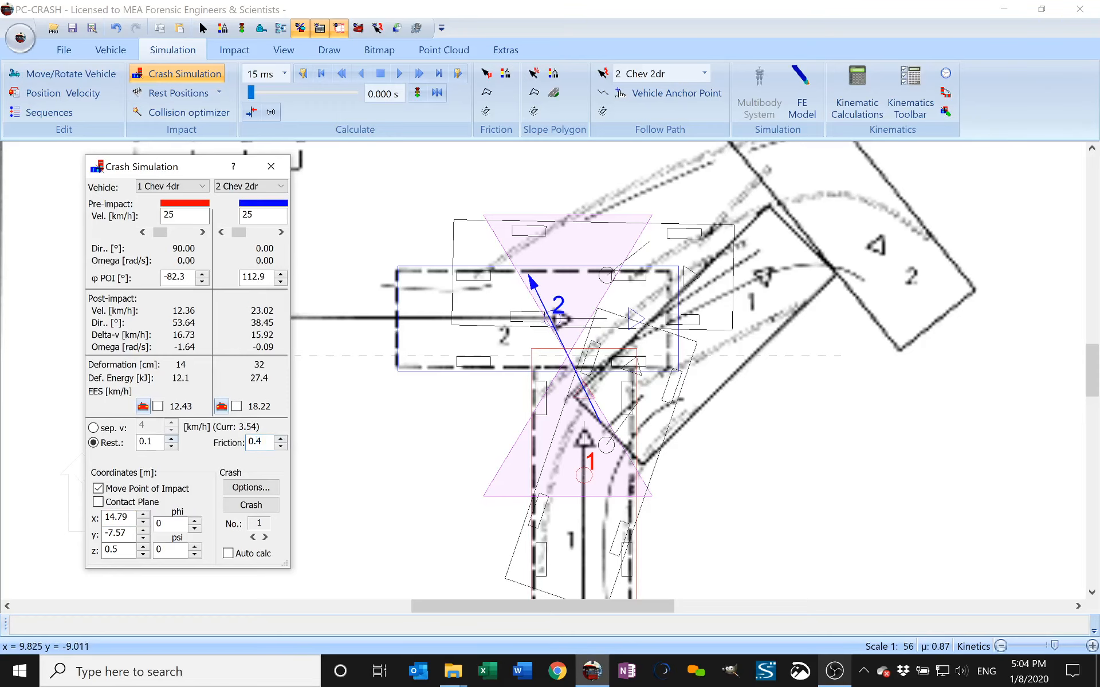
click(152, 441)
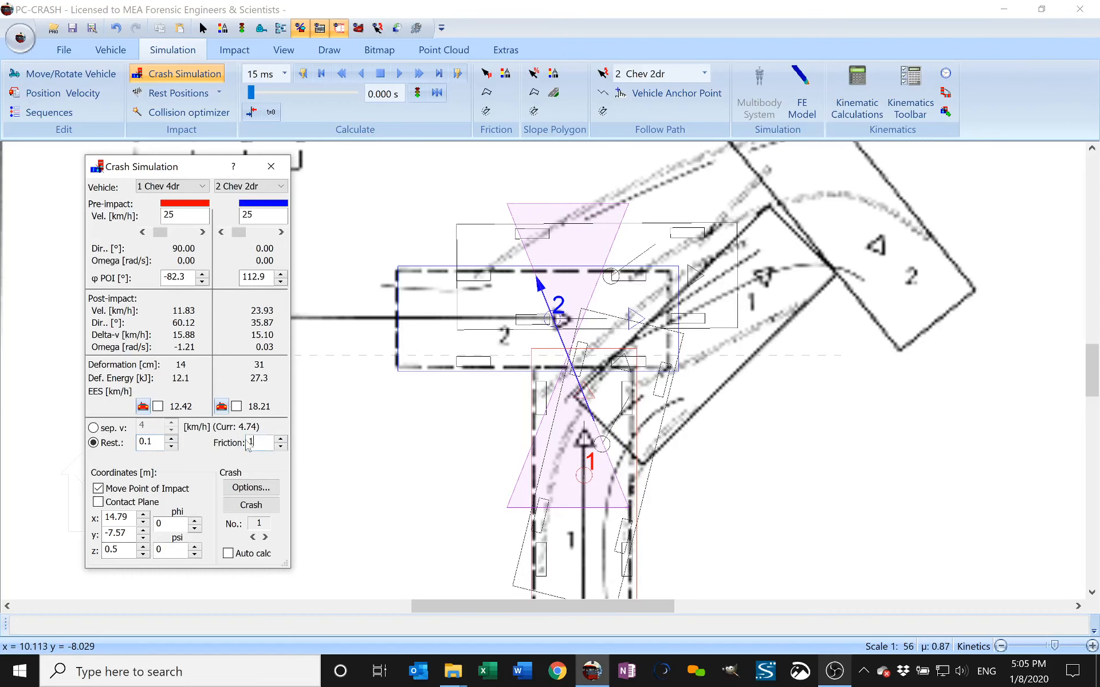
key(Tab)
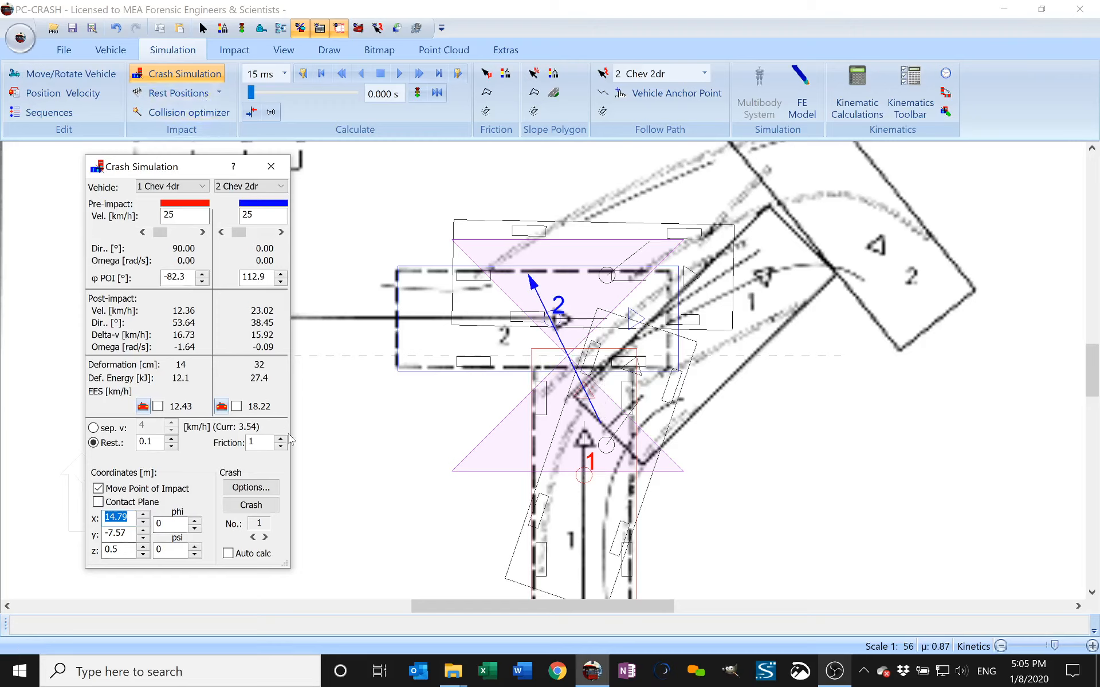
Turn off crash detection and automatic calculation of secondary impacts, and simulate the crash forwards to the stop position.
click(264, 489)
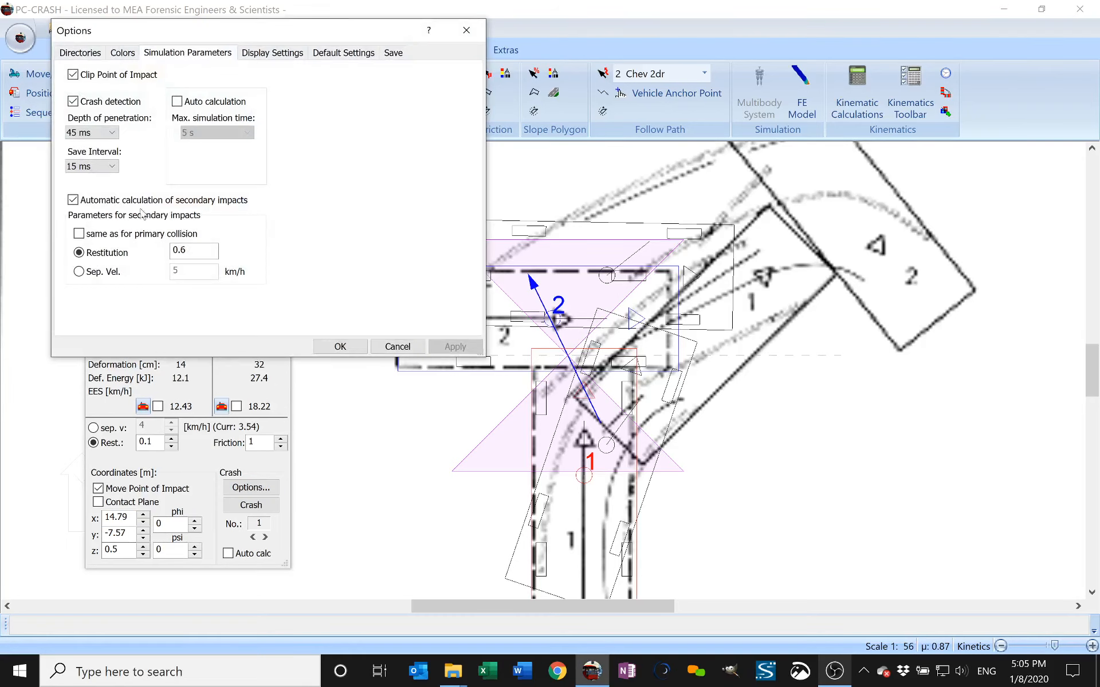
click(74, 200)
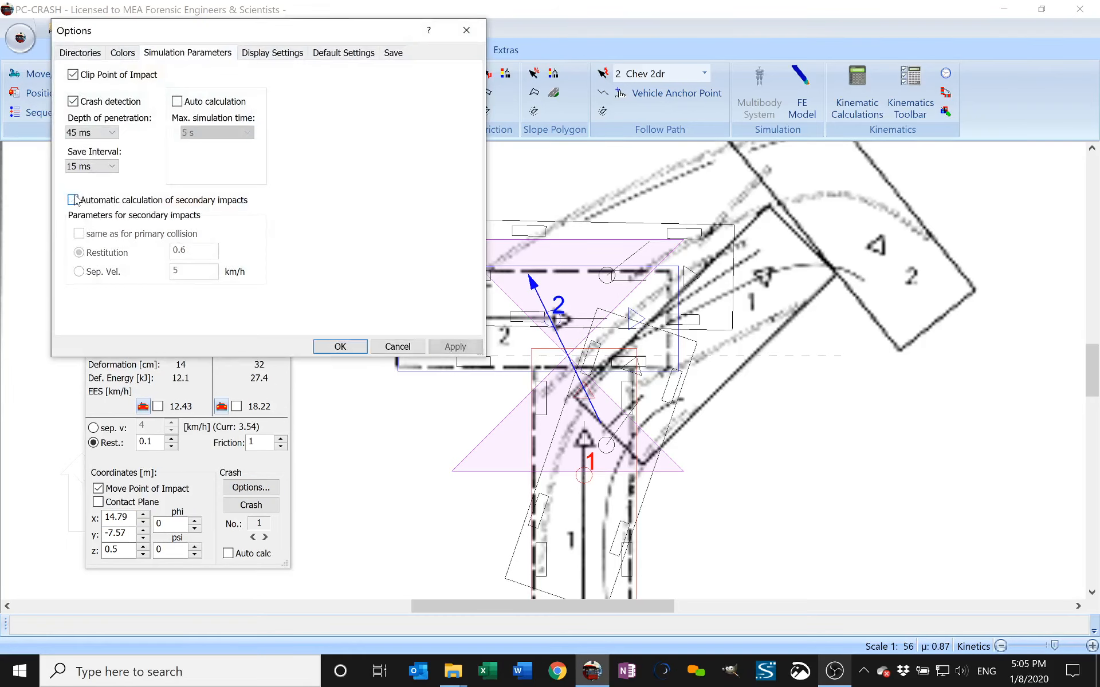
click(74, 102)
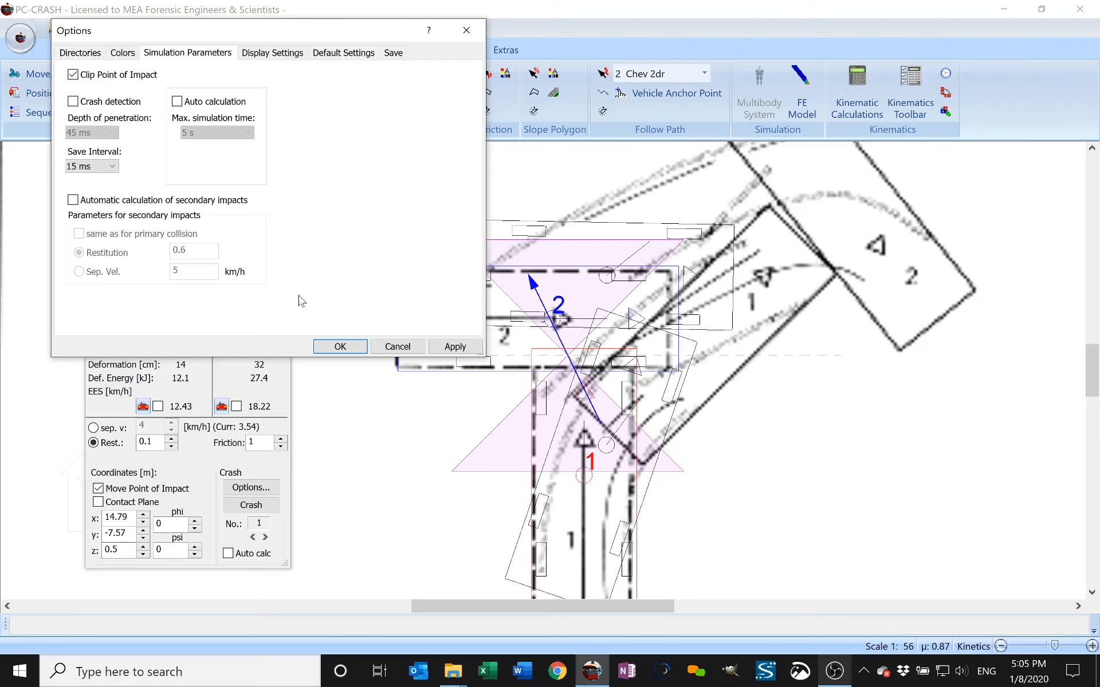
click(456, 351)
click(350, 352)
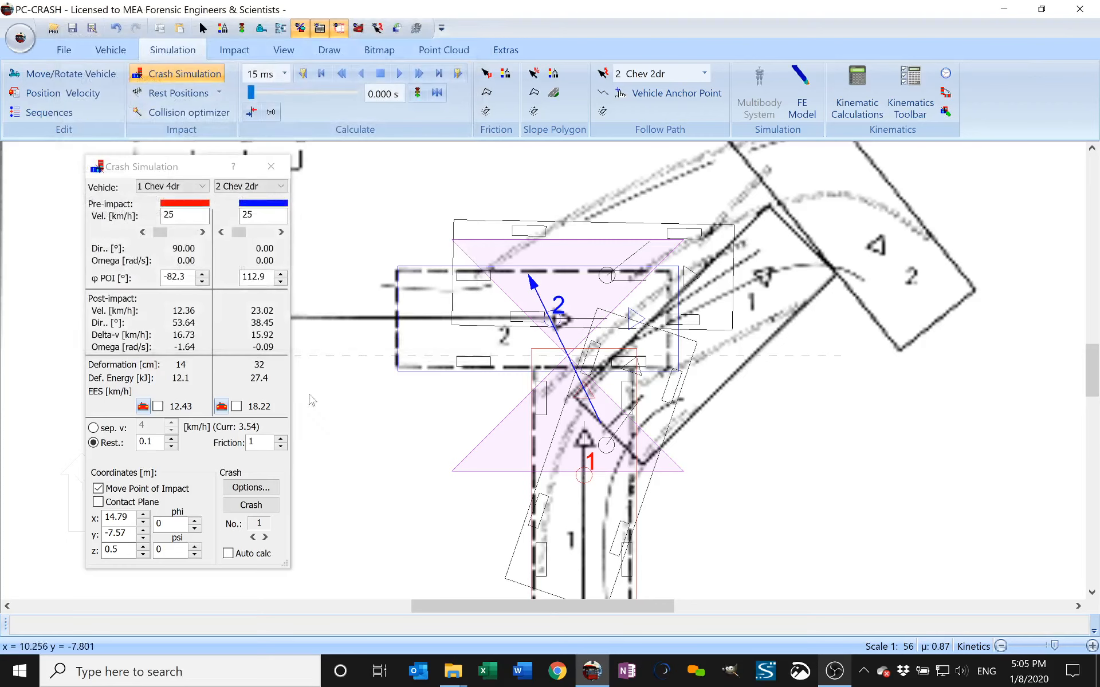
click(267, 510)
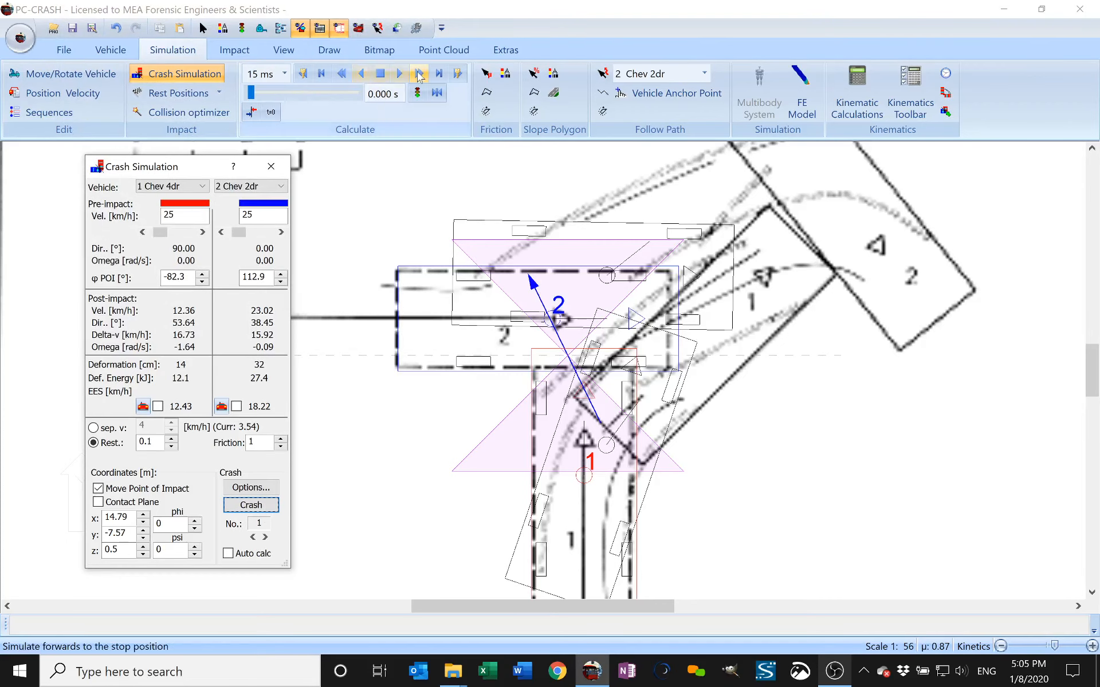
click(419, 74)
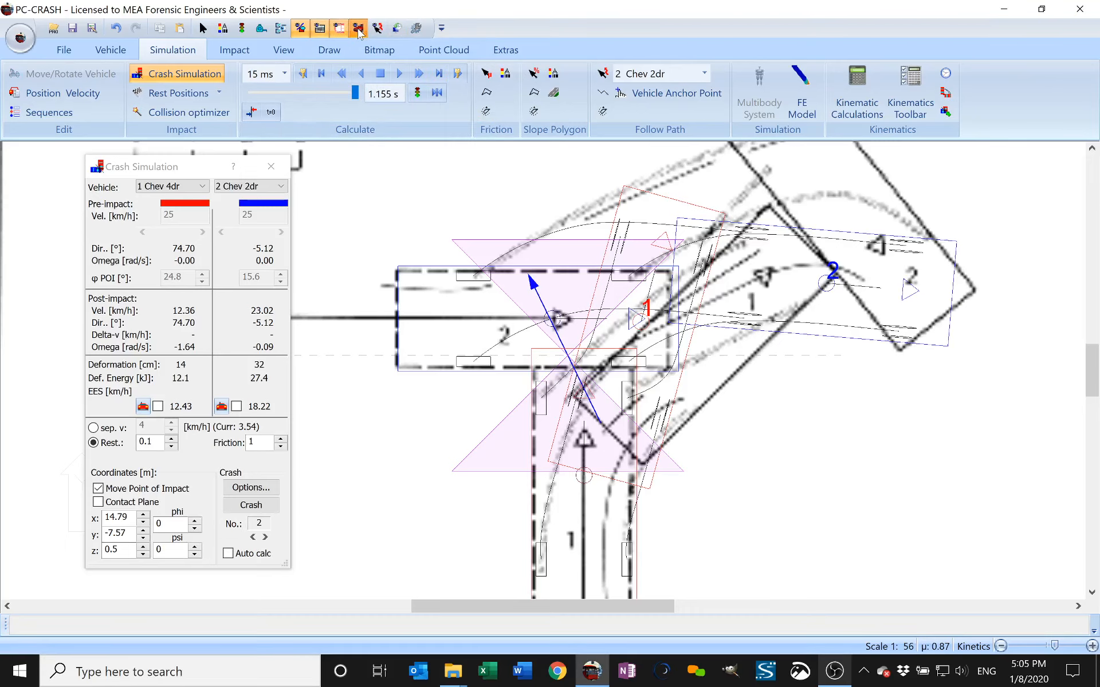
Turn on detailed vehicle shapes in the display settings and replay the vehicles' motion along their calculated paths.
click(280, 28)
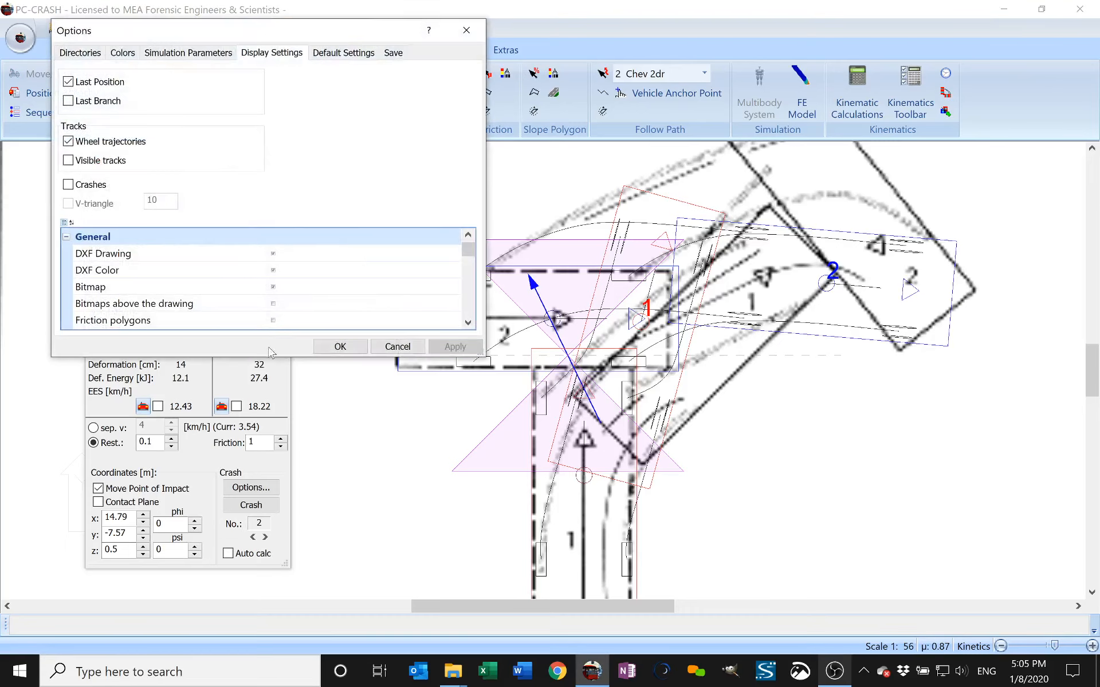
drag(269, 360, 268, 590)
scroll(265, 320, down, 3)
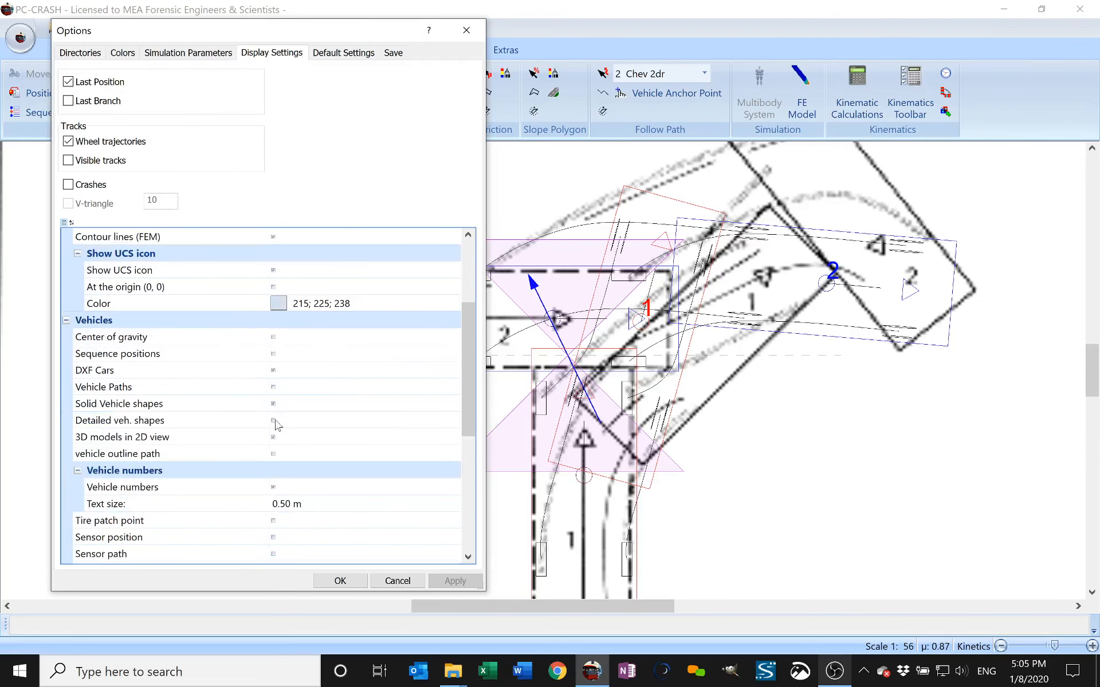
click(273, 421)
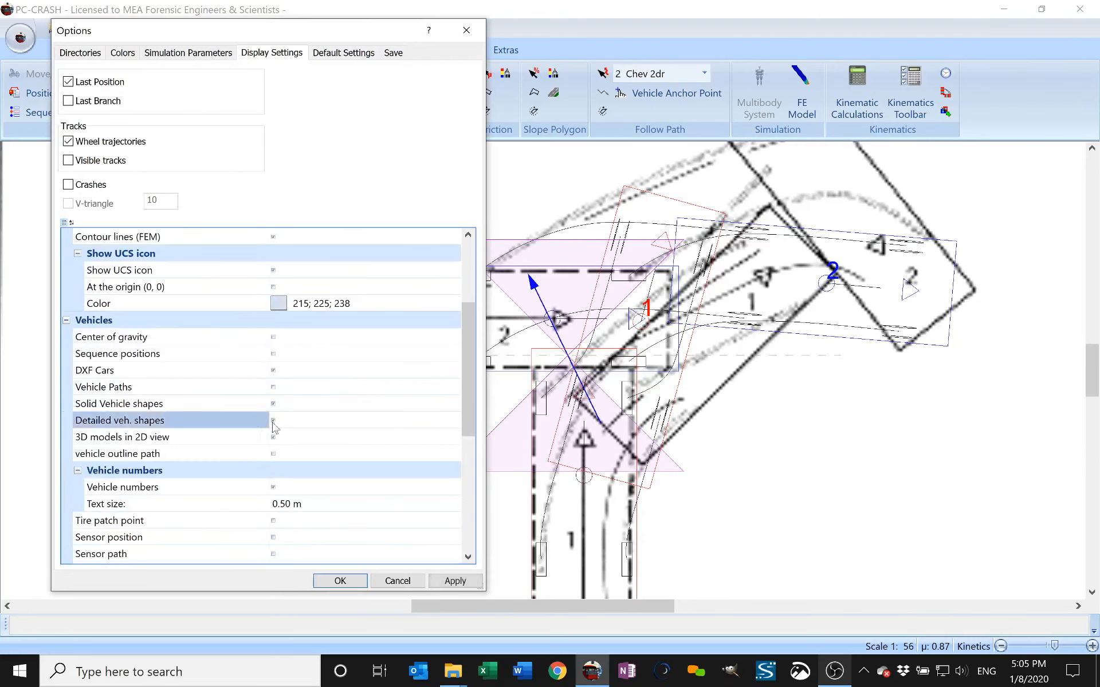
click(455, 581)
click(366, 581)
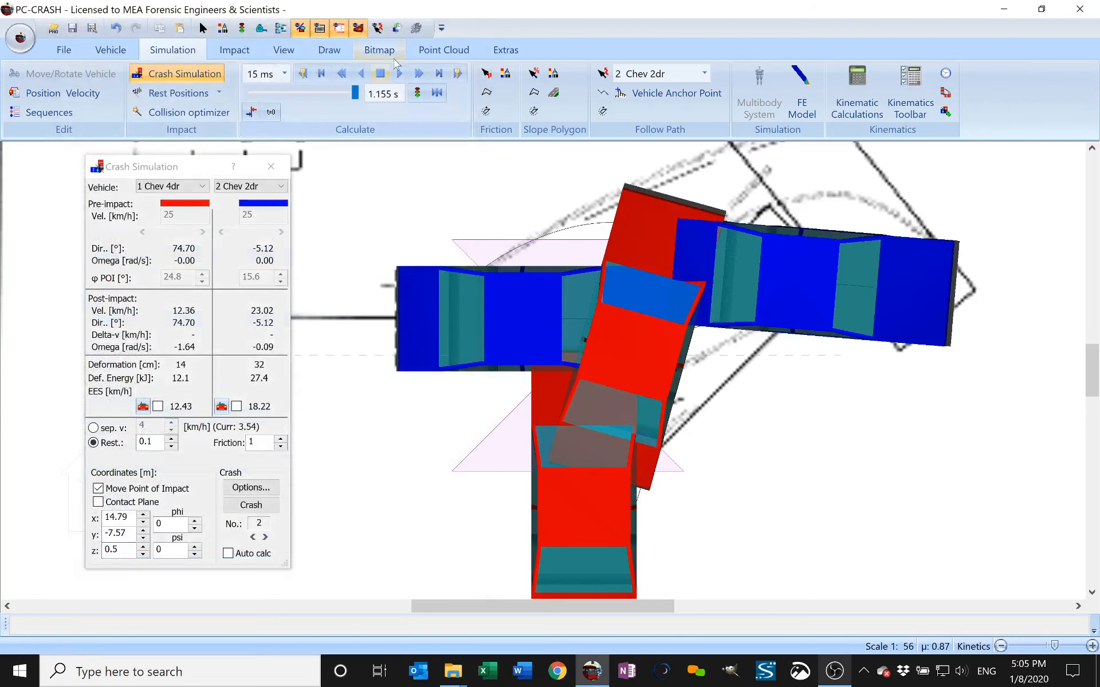
mouse_move(358, 94)
mouse_down()
mouse_move(232, 95)
mouse_move(369, 92)
mouse_up()
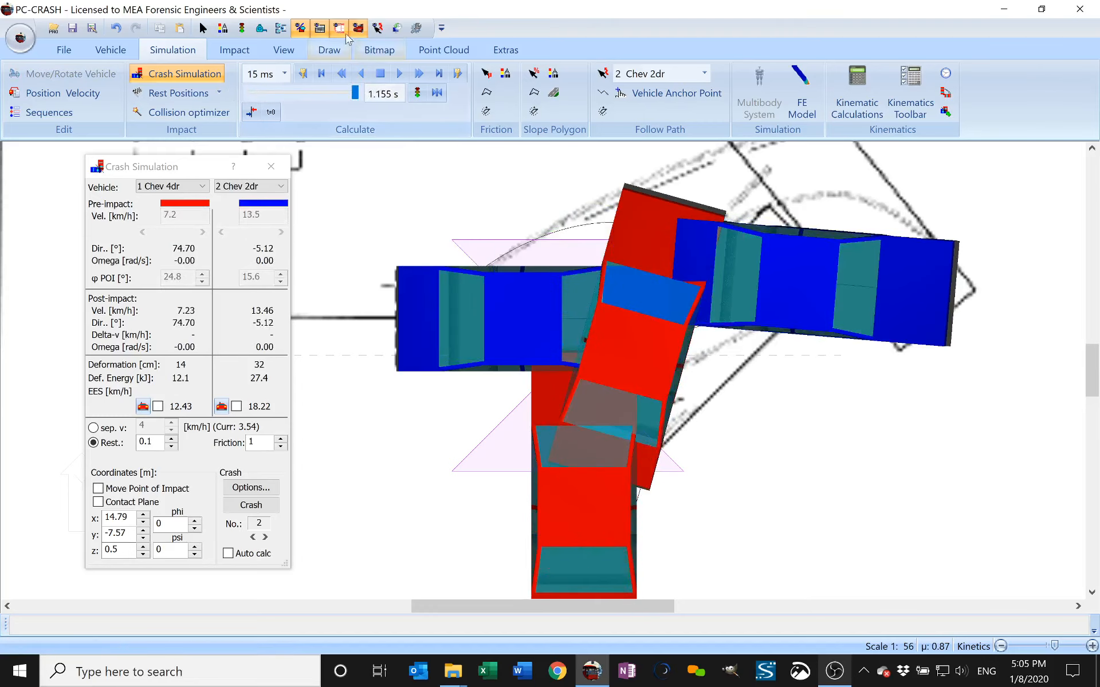
Turn off the display of the vehicles' last position.
click(280, 28)
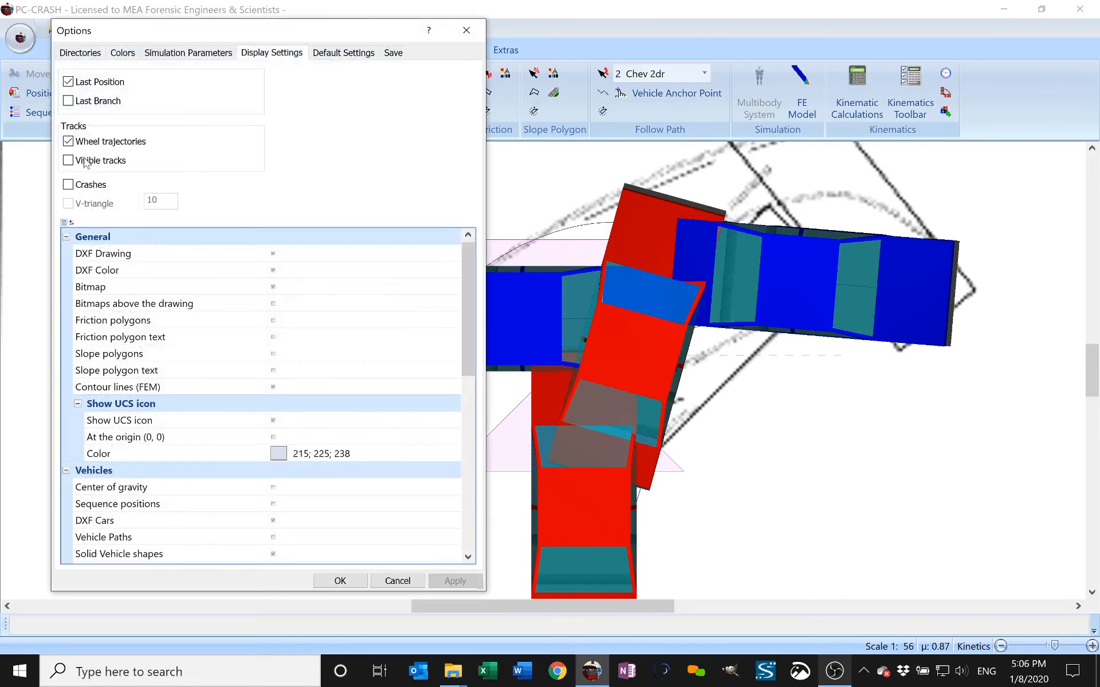
click(68, 82)
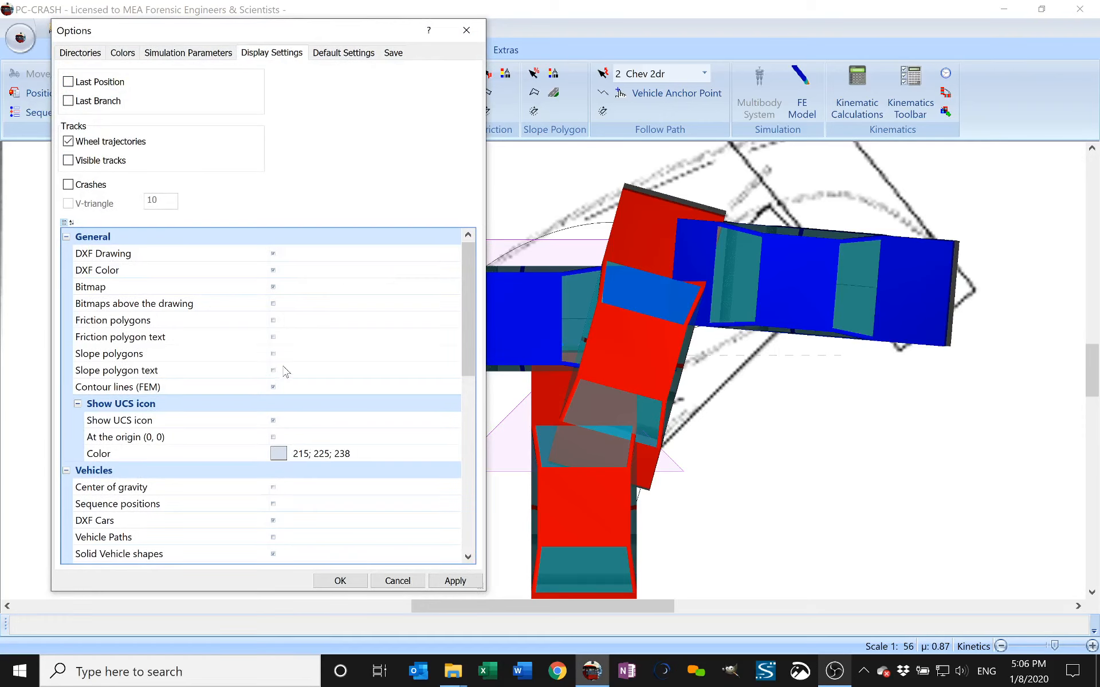
click(455, 581)
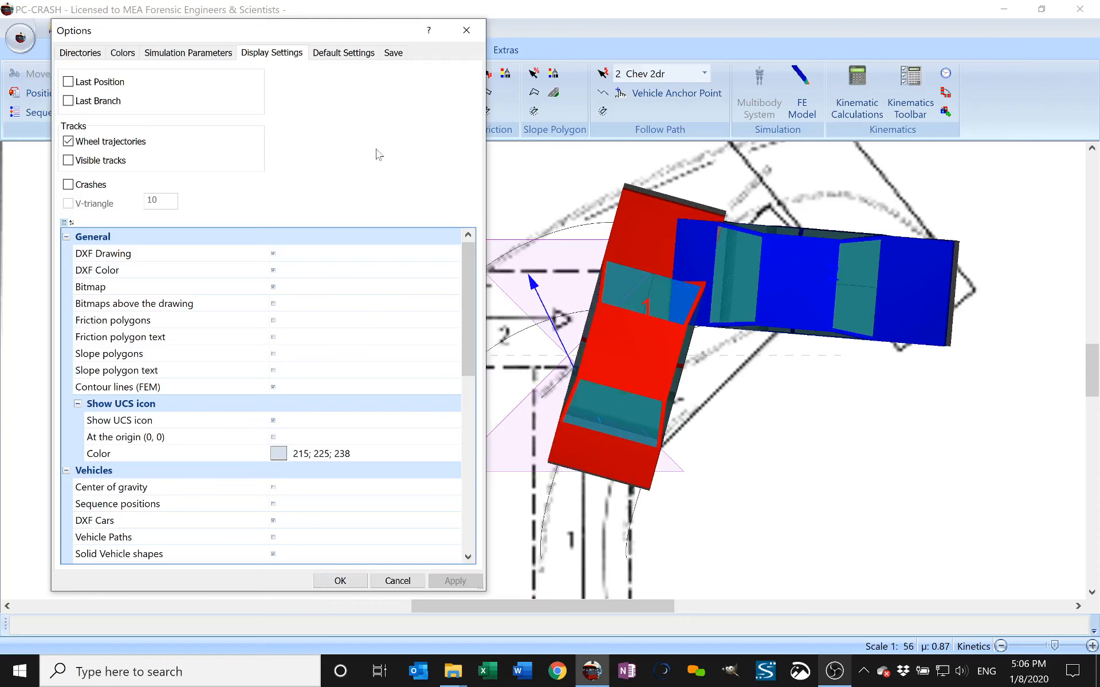
click(466, 30)
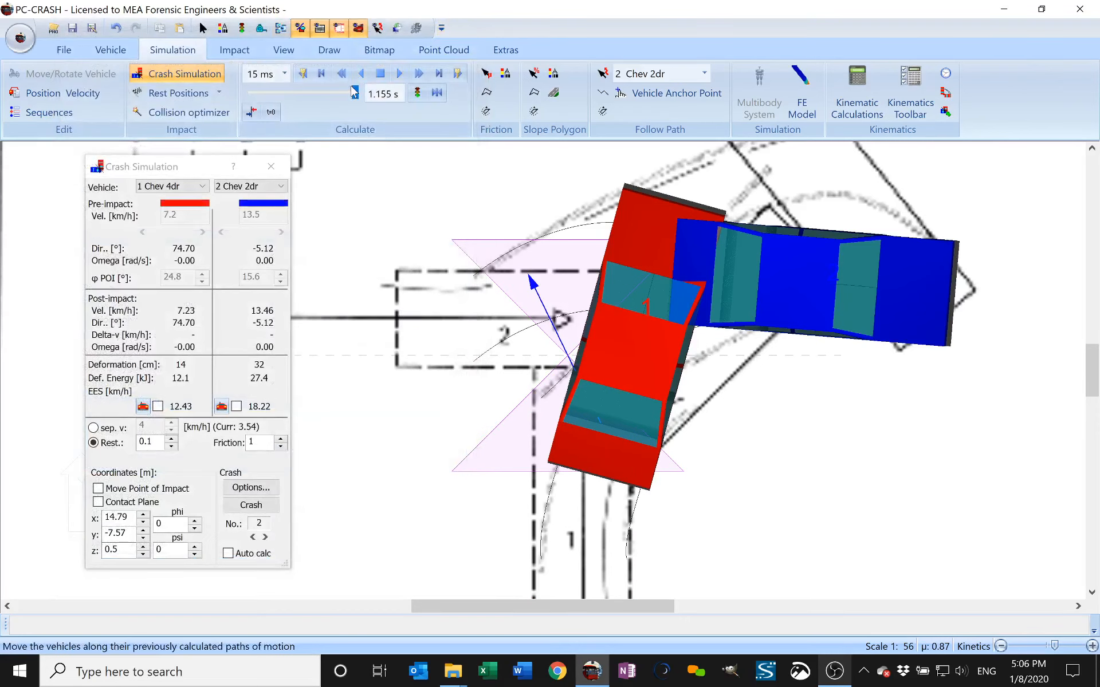
Move the simulation to 0.421 s and place a second point of impact at about x 16.11, y -6.64 m in the overlap area.
drag(355, 92, 292, 78)
click(98, 489)
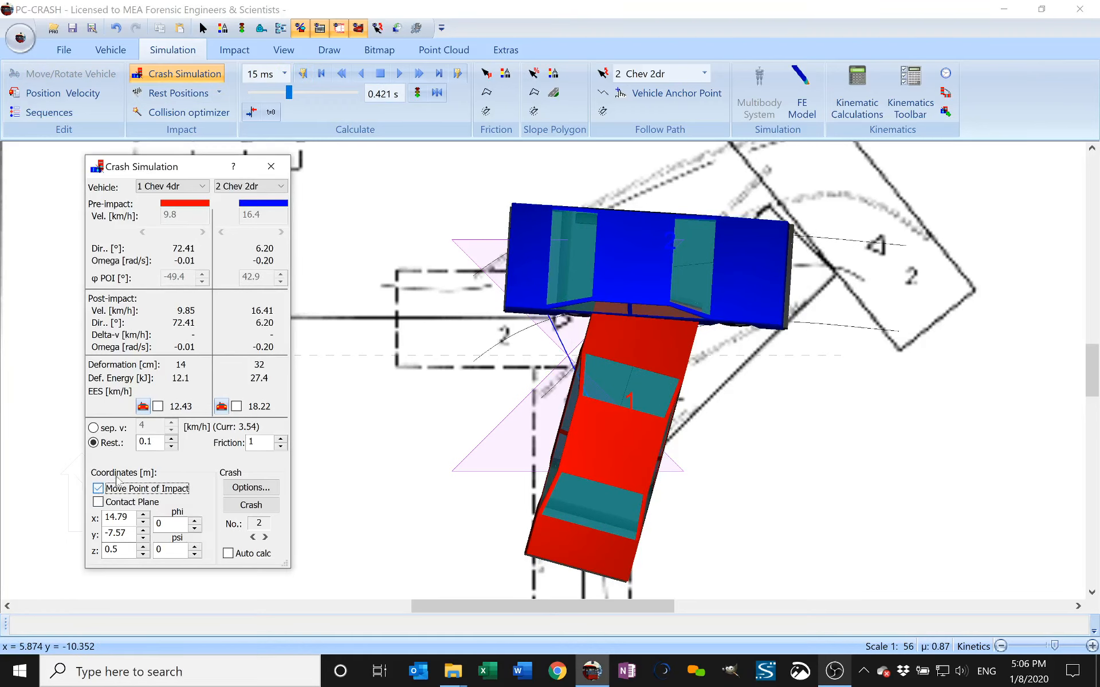
click(640, 306)
click(639, 301)
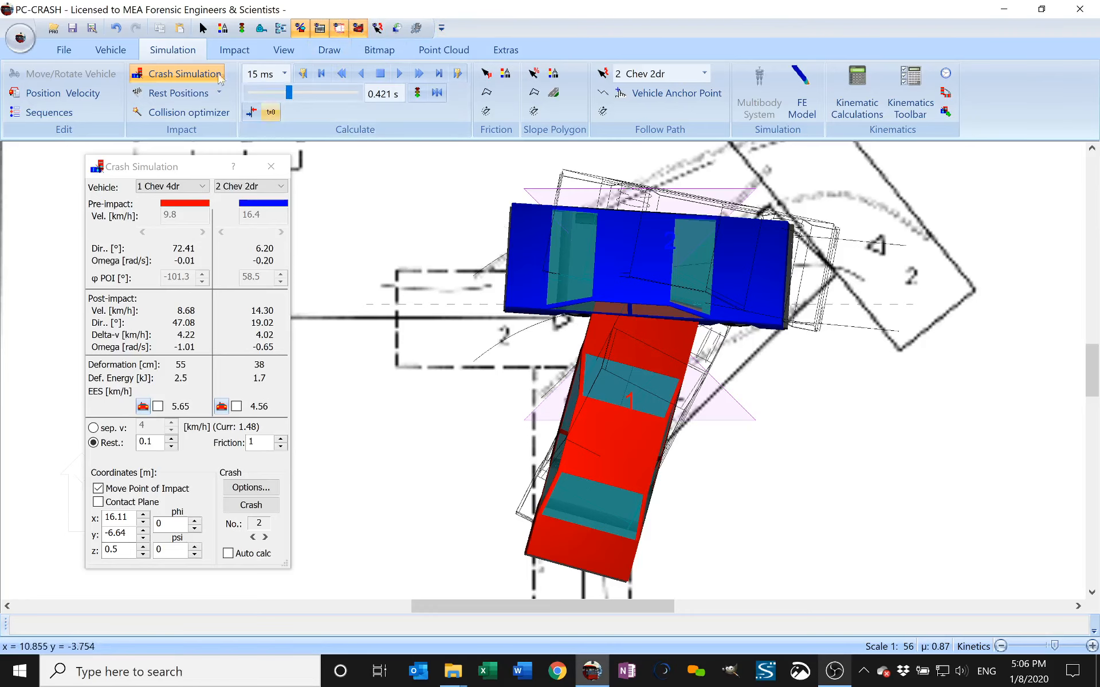
Turn off detailed vehicle shapes in the display settings.
click(280, 28)
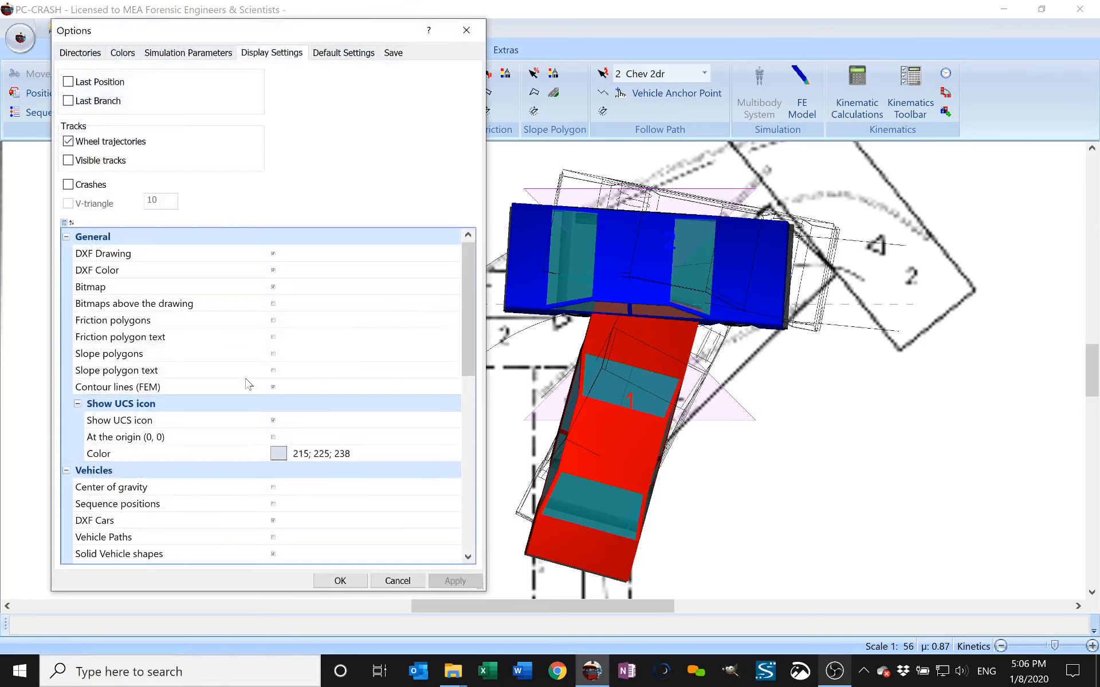
scroll(263, 442, down, 2)
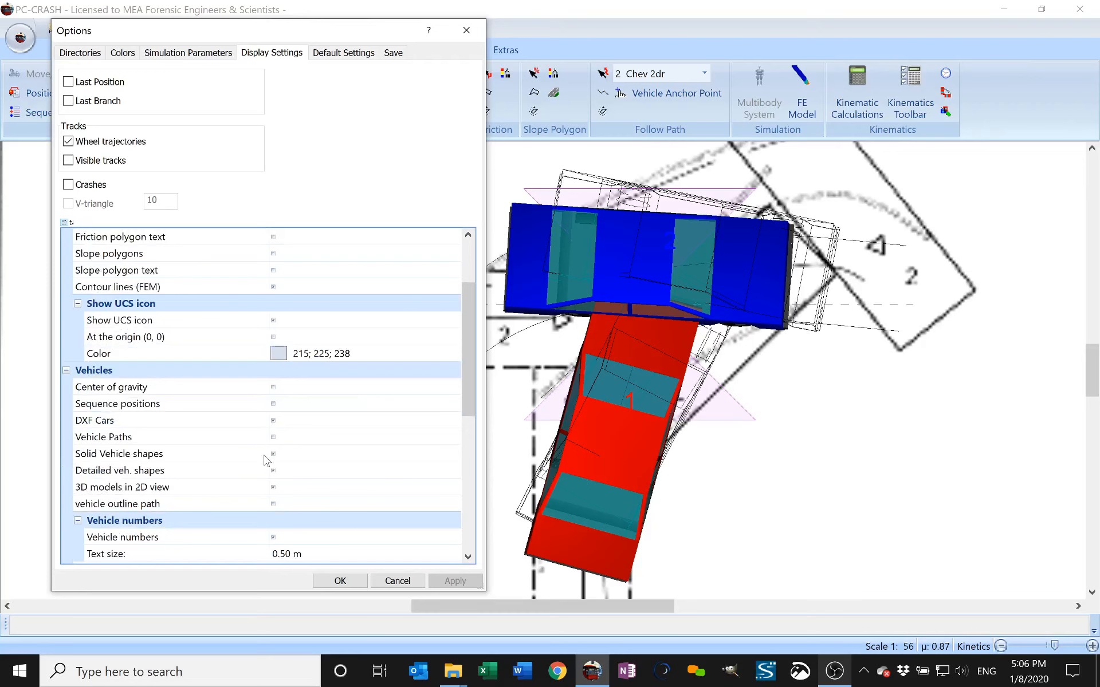
click(273, 470)
click(456, 580)
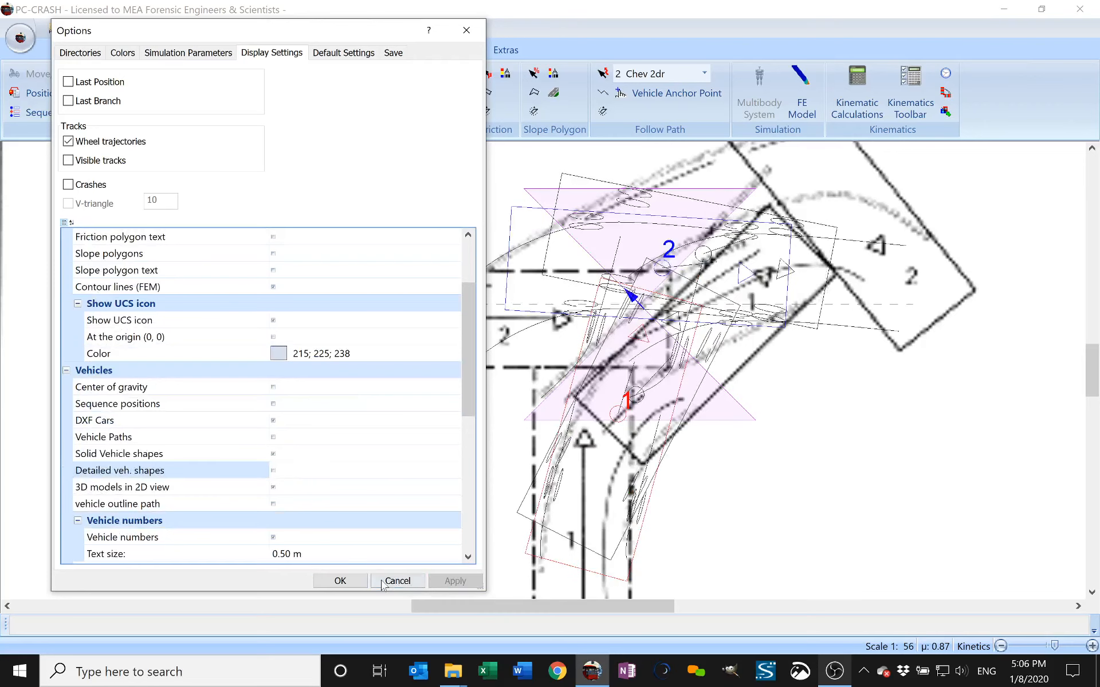
click(341, 581)
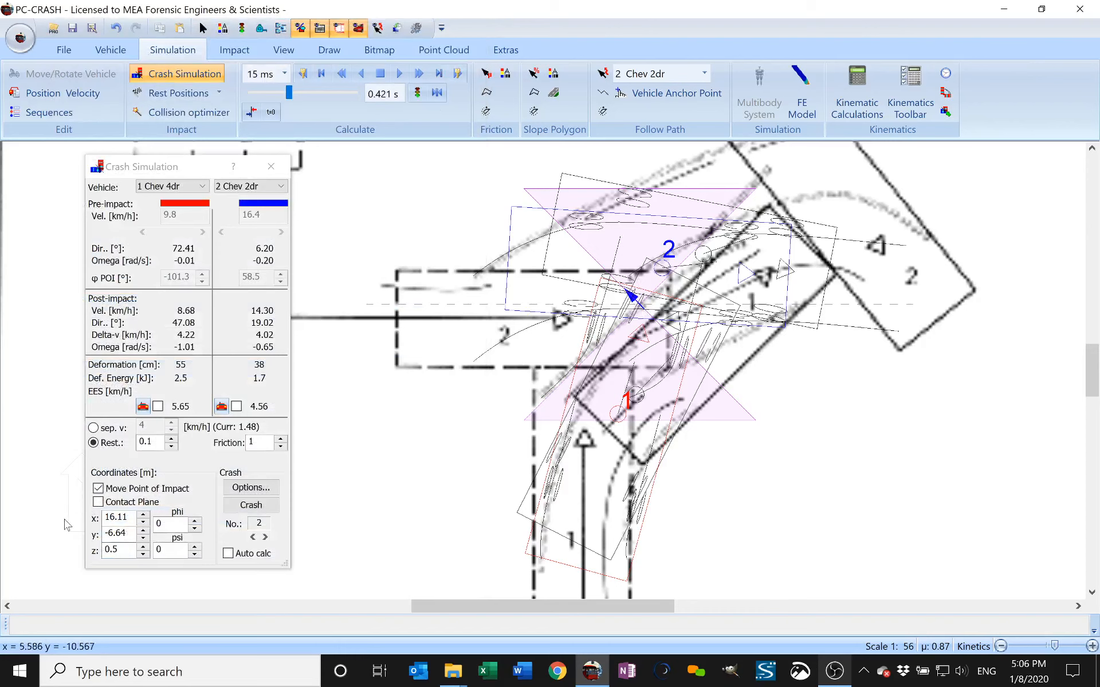
Rotate the second impact's contact plane to a phi of about 170.69°, calculate the crash and simulate forwards to the stop position.
click(113, 501)
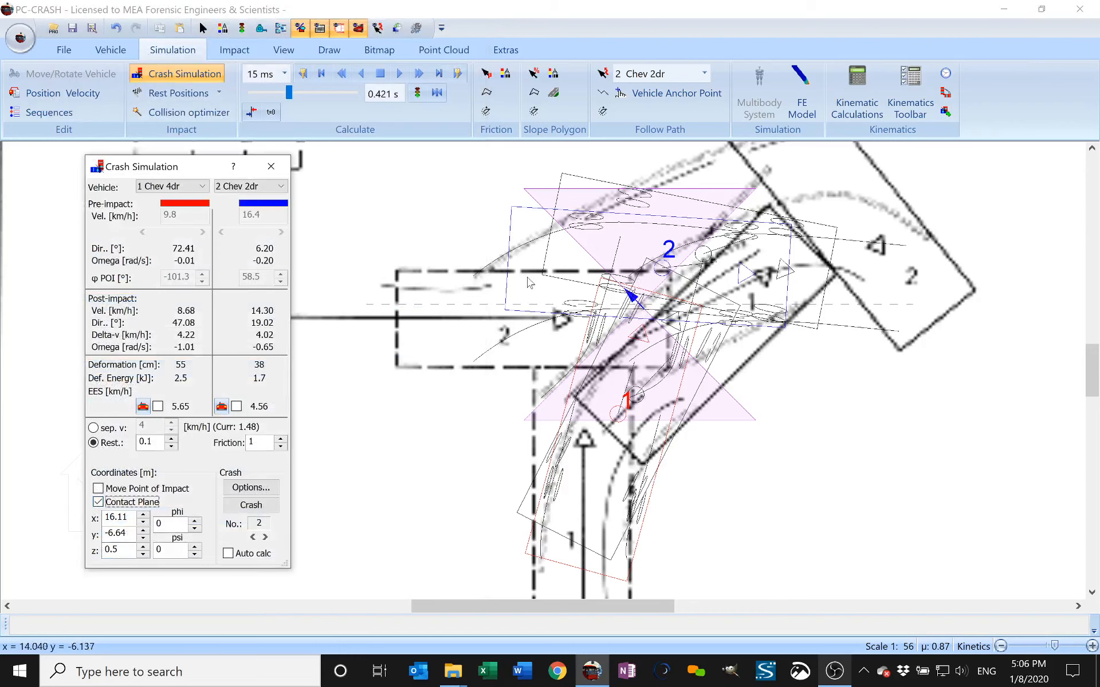
drag(521, 325, 520, 285)
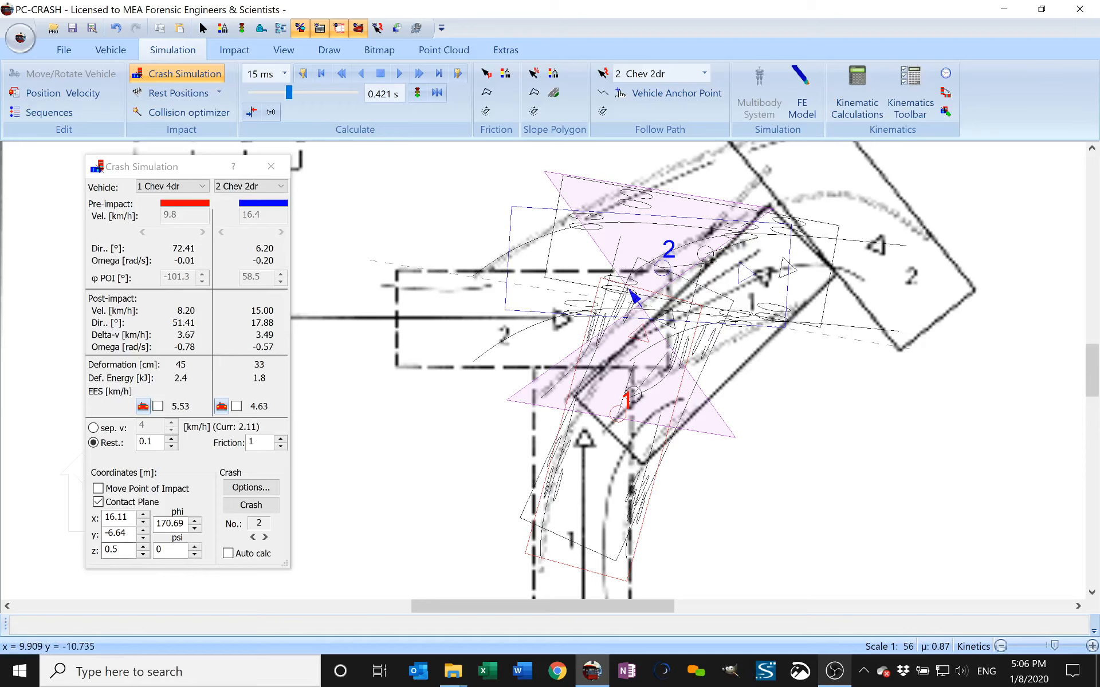
click(251, 505)
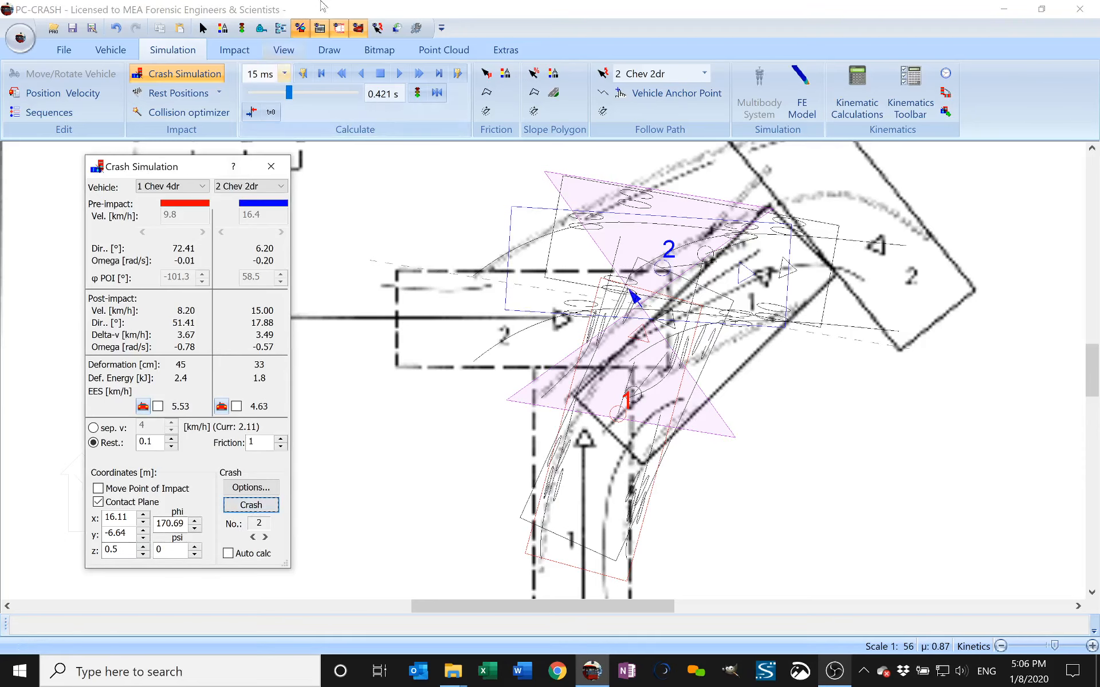
click(399, 74)
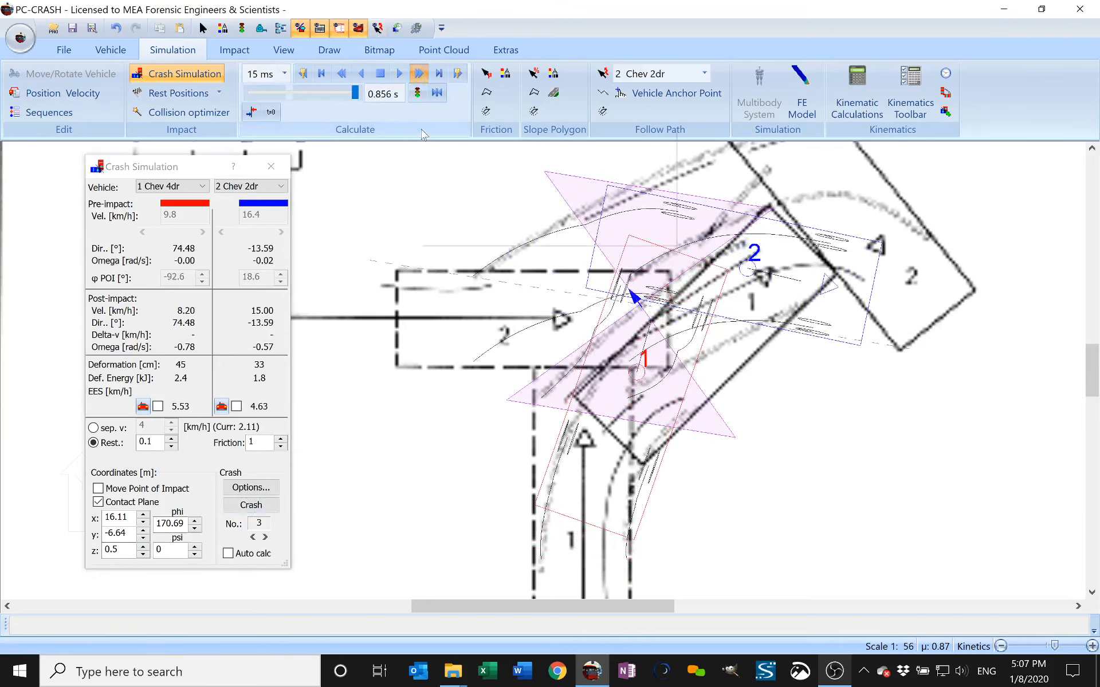
Return the simulation to 0 s and enable crash detection and automatic calculation of secondary impacts with a restitution of 0.6.
right_click(406, 119)
drag(358, 93, 251, 93)
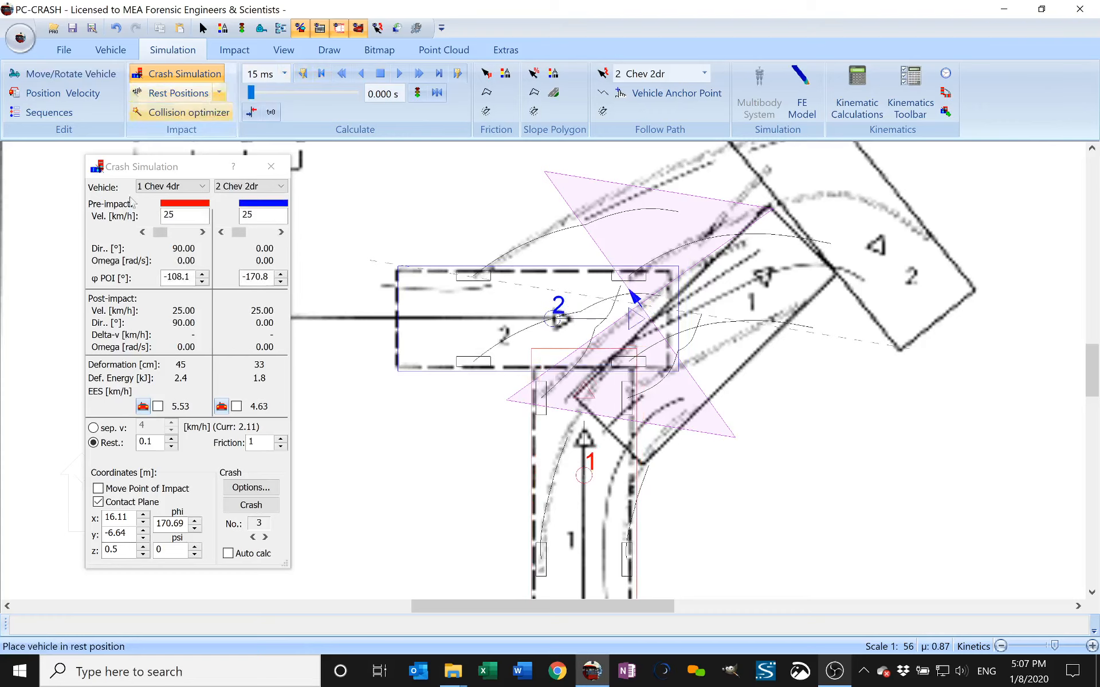
click(265, 488)
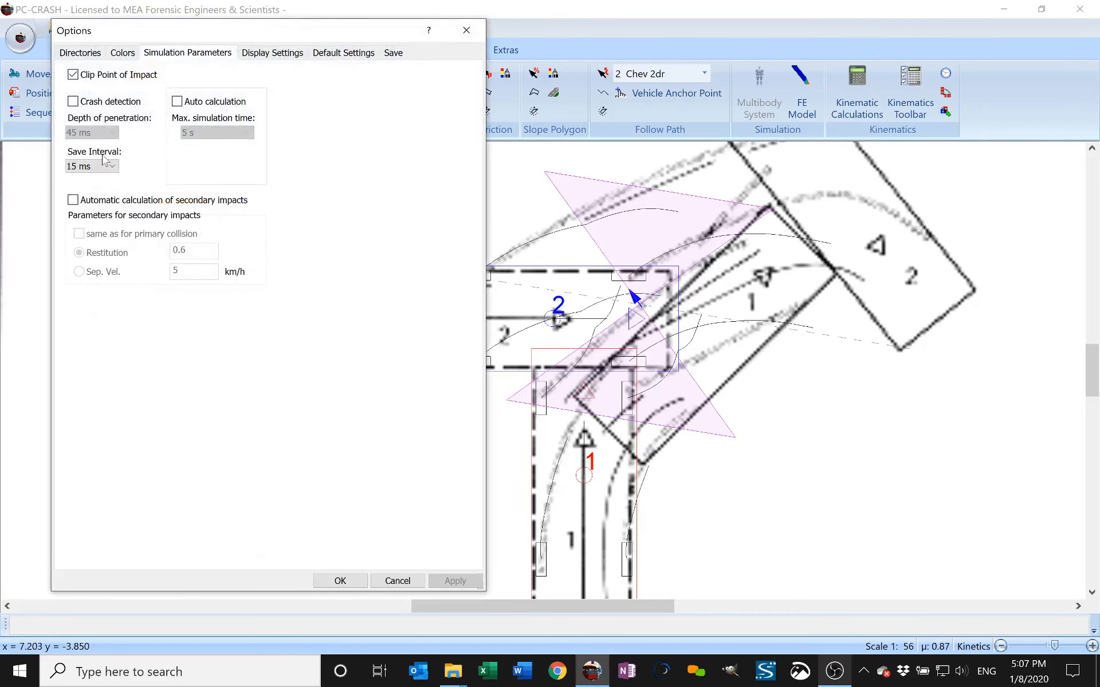
click(77, 103)
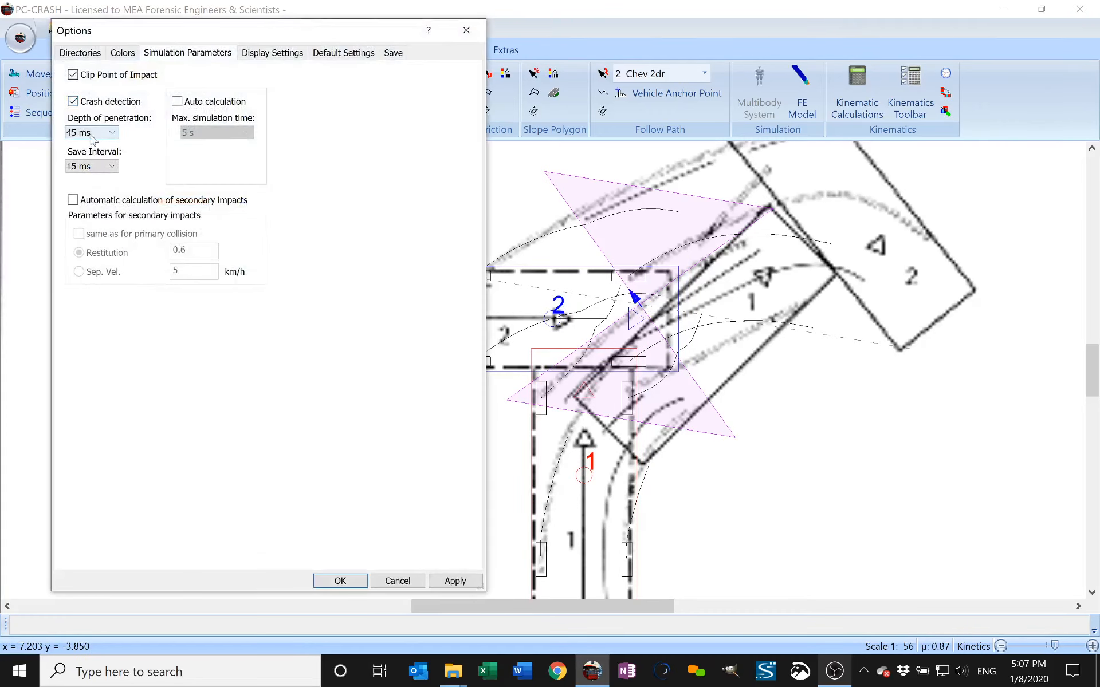
click(79, 201)
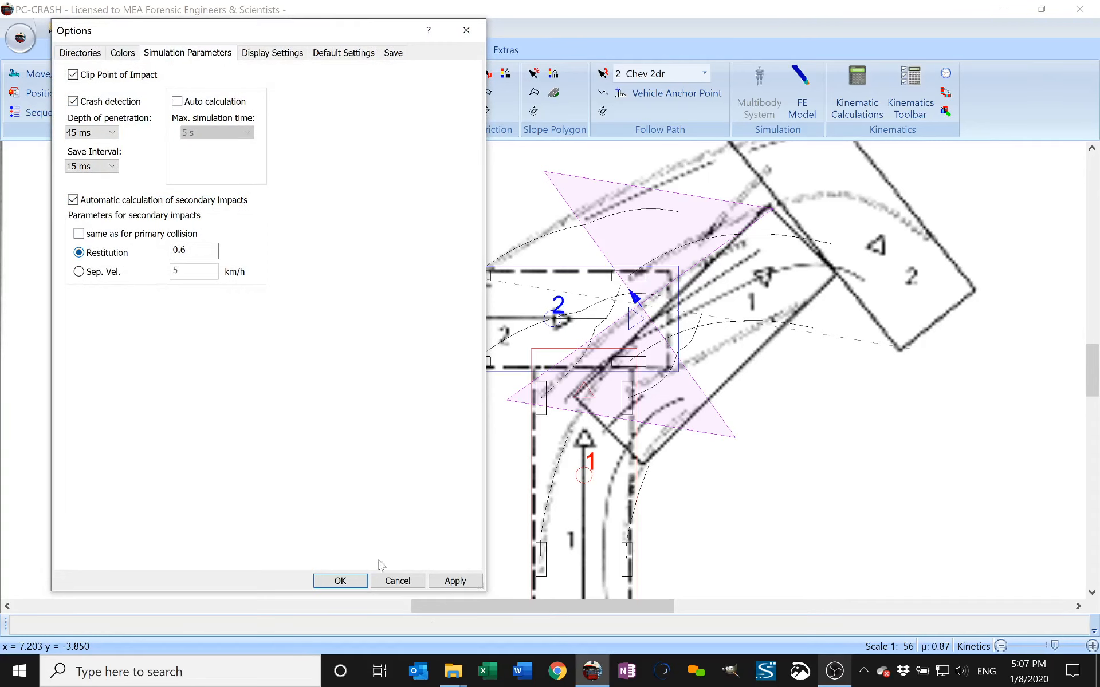
click(455, 580)
click(340, 581)
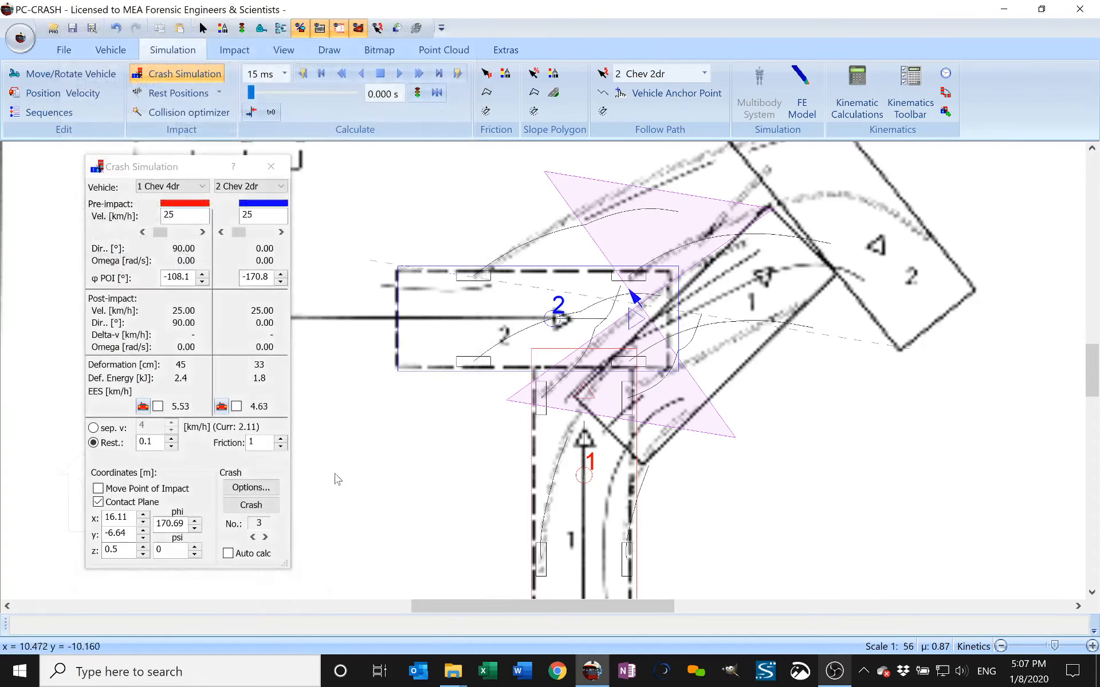
Go back to the first impact, recalculate the crash and simulate it forwards to the stop position.
click(360, 72)
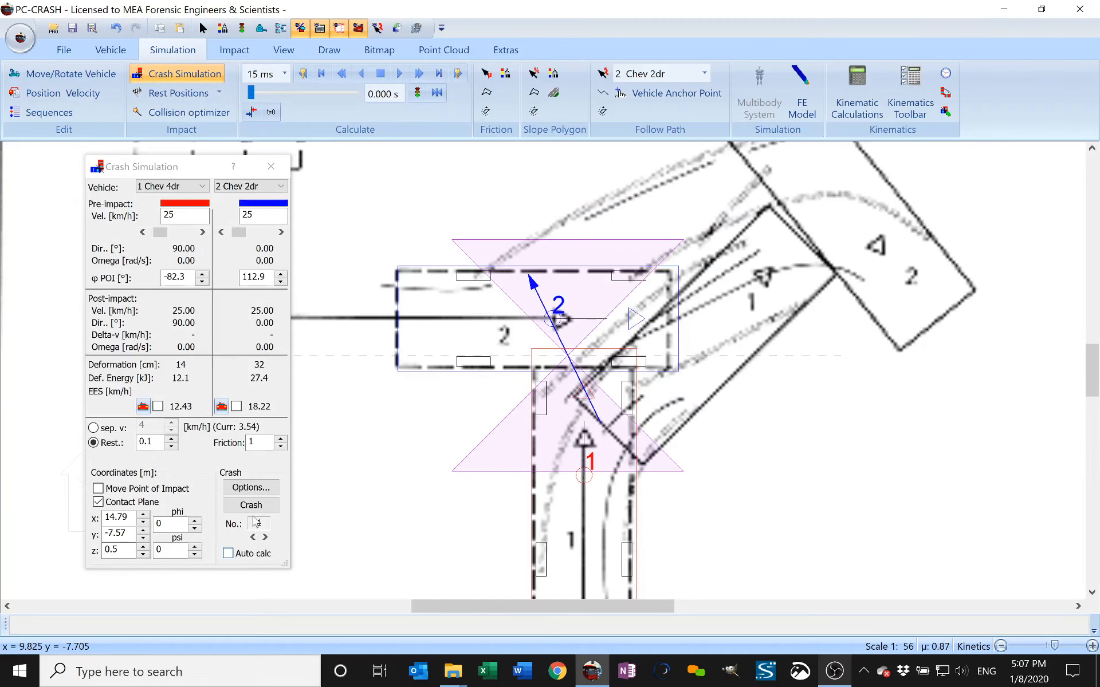
click(251, 505)
click(419, 74)
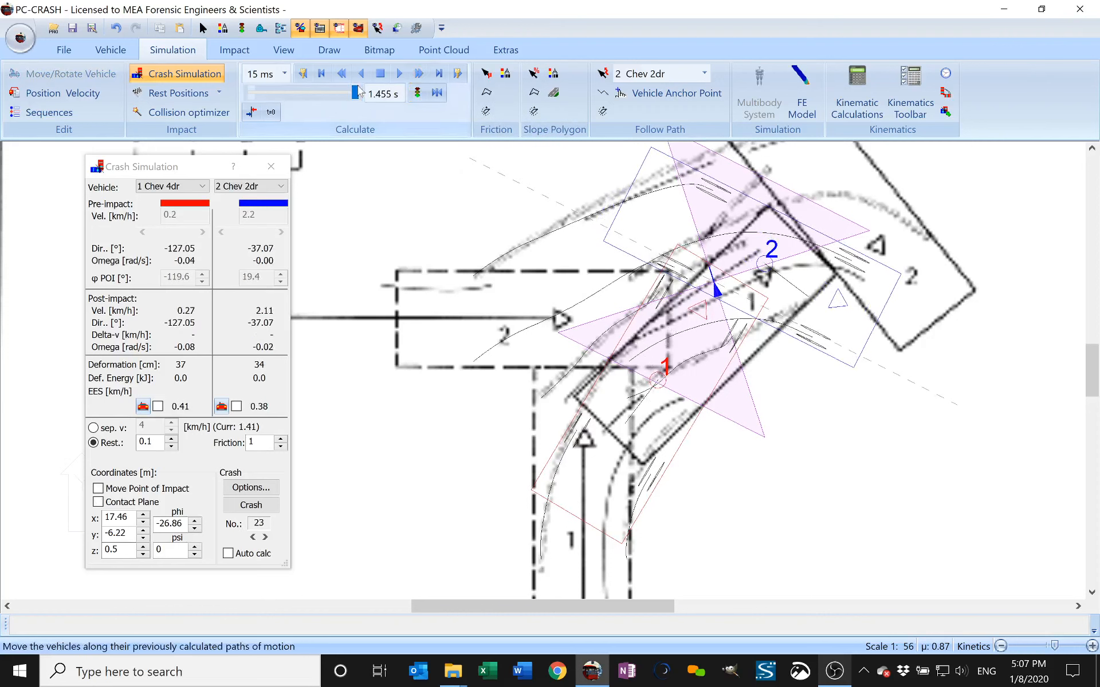
Step through the calculated impacts one by one up to impact number 15, examining the vehicle positions and impact values.
click(264, 538)
click(265, 538)
click(265, 538)
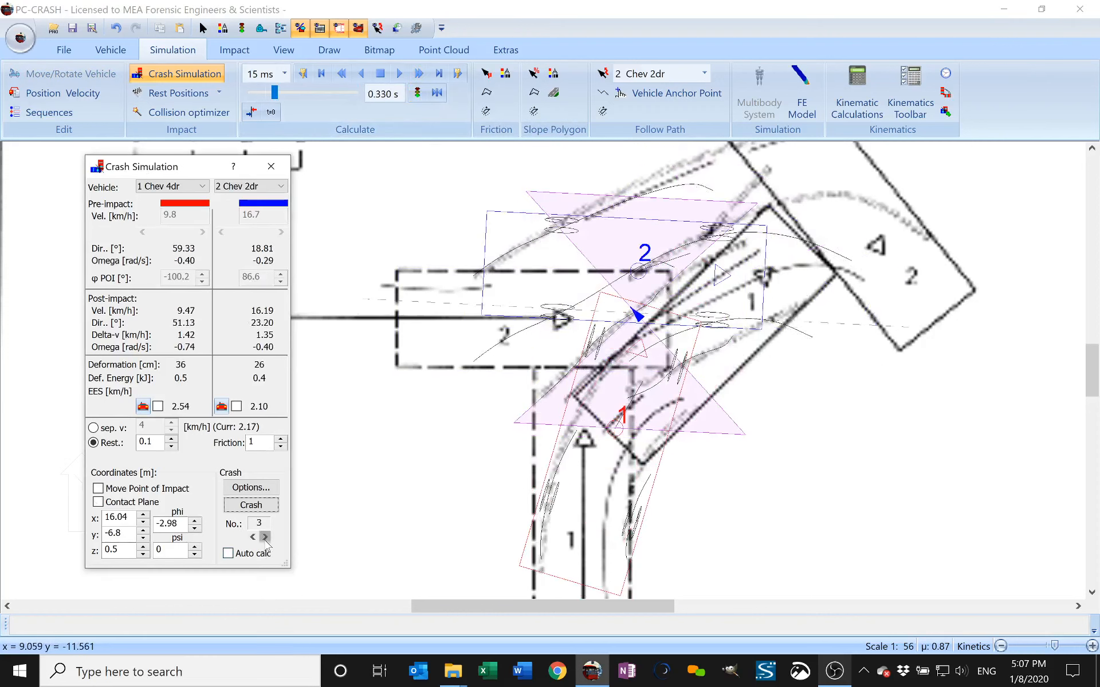
click(264, 538)
click(265, 538)
click(265, 538)
click(265, 537)
click(264, 538)
click(265, 538)
click(265, 538)
click(264, 538)
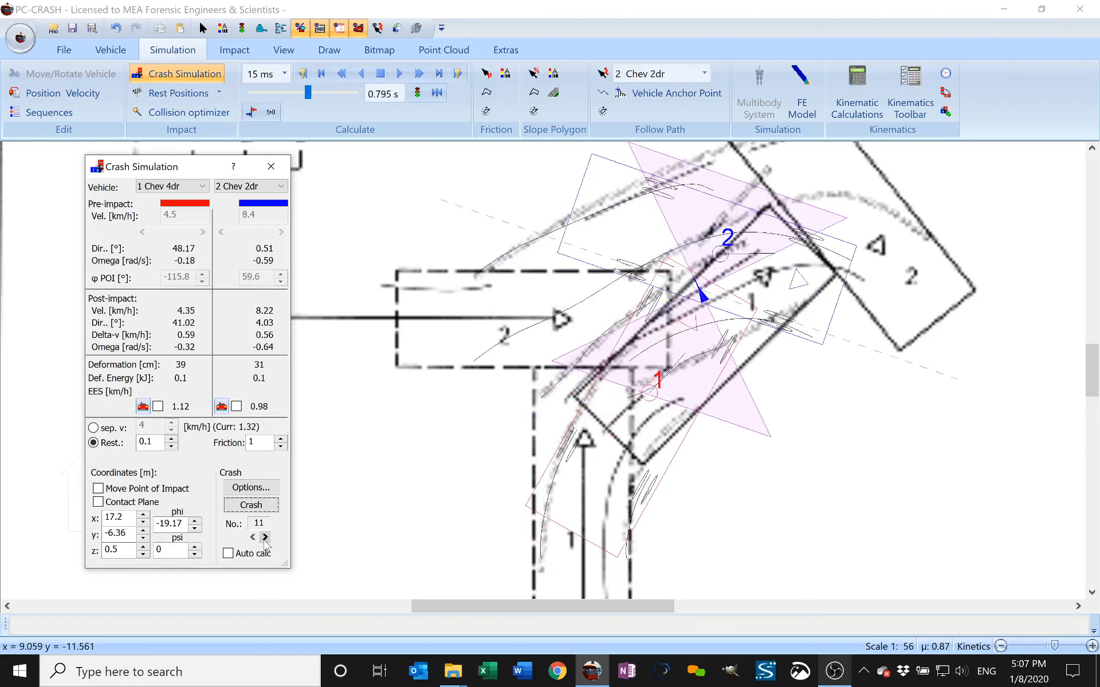
click(264, 538)
click(265, 538)
click(265, 538)
click(264, 538)
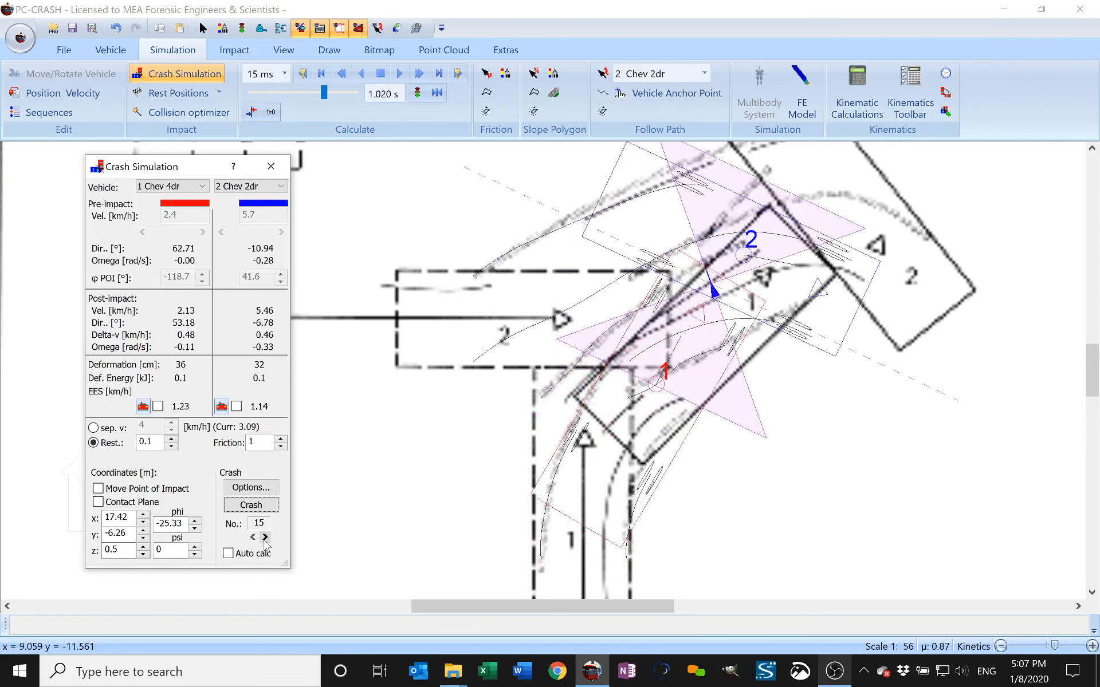
Continue stepping through the calculated impacts up to impact number 18, examining the vehicle positions and impact values.
click(265, 538)
click(265, 538)
click(264, 538)
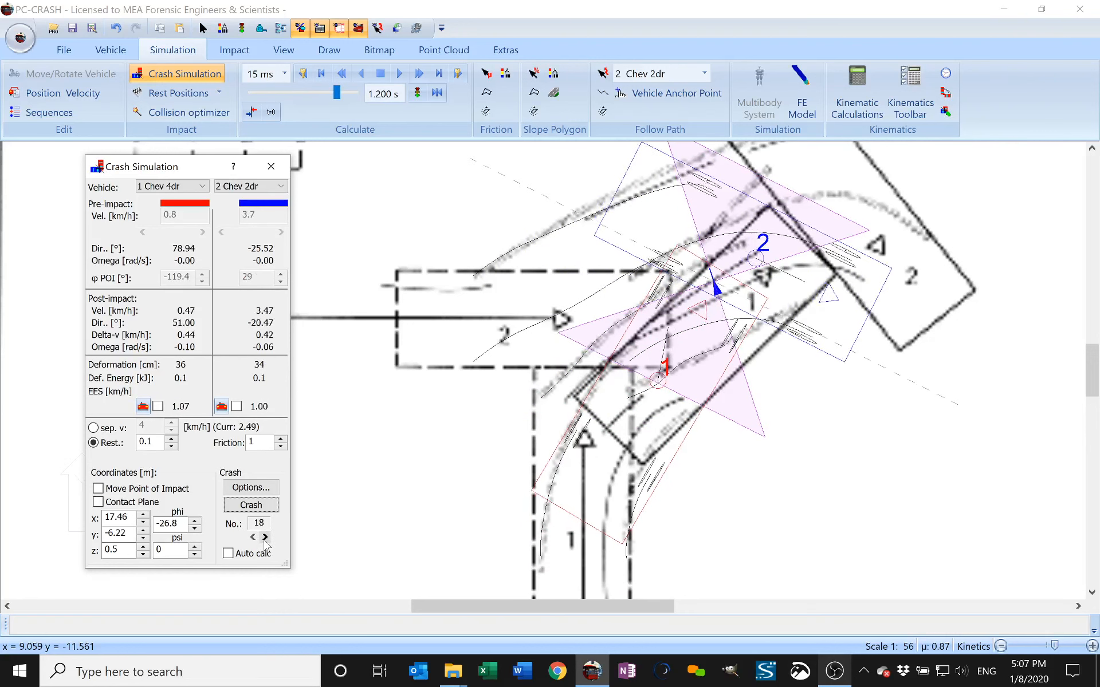
Return to the start position, set the Chev 4dr's pre-impact velocity to 35 km/h and simulate forwards to the stop position.
click(383, 79)
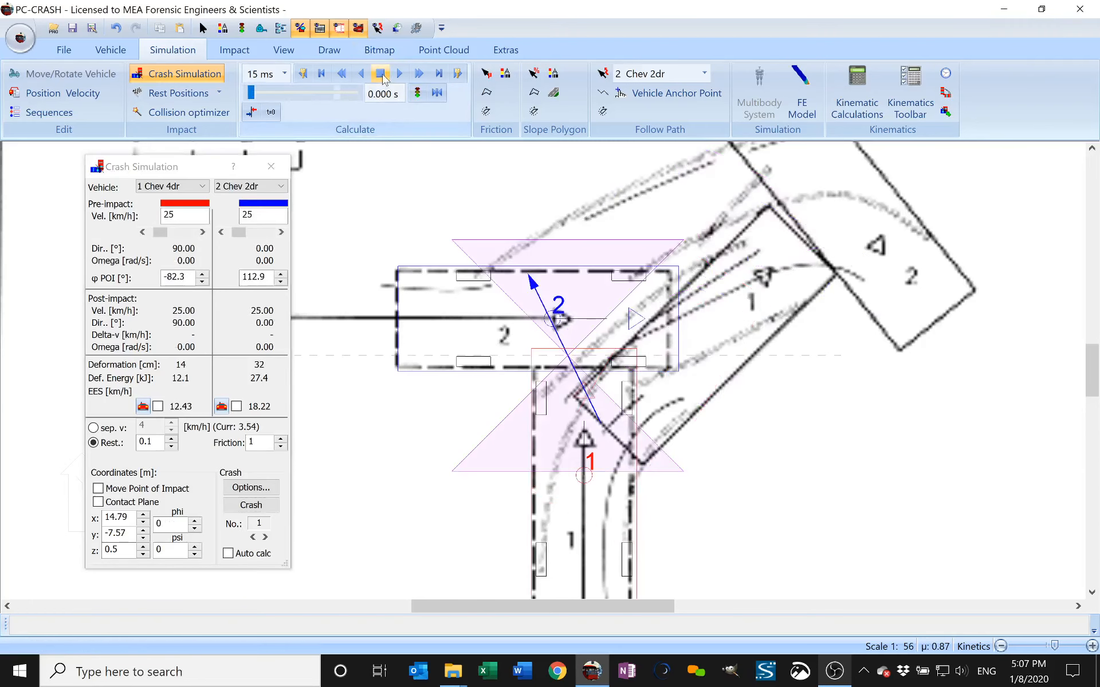
click(186, 235)
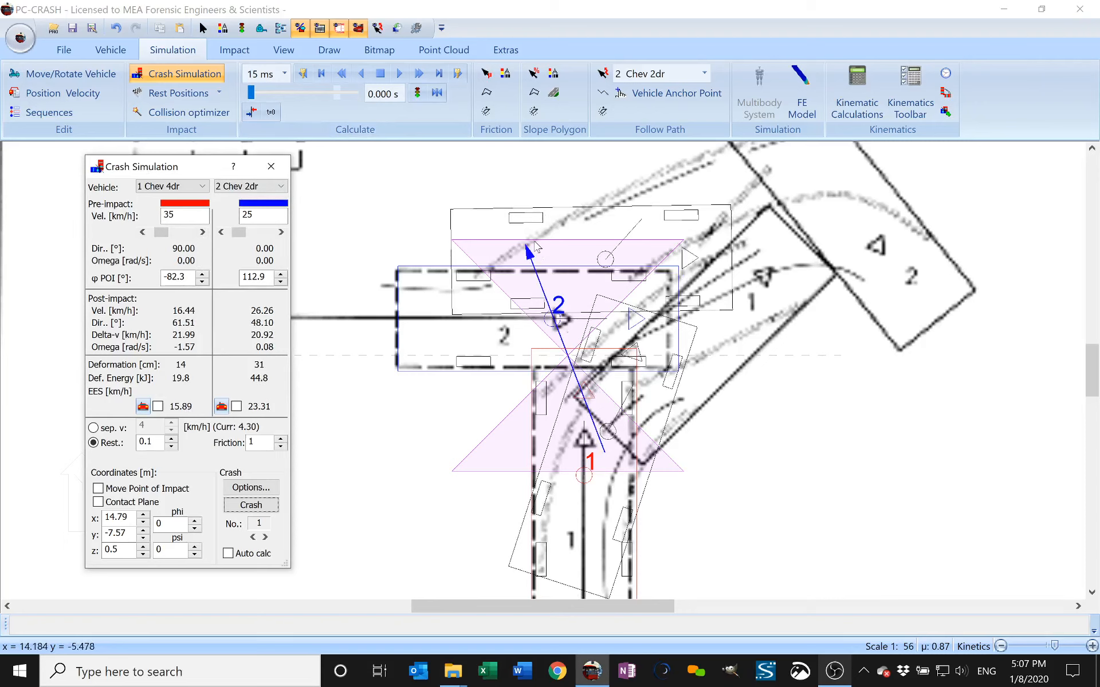
click(420, 75)
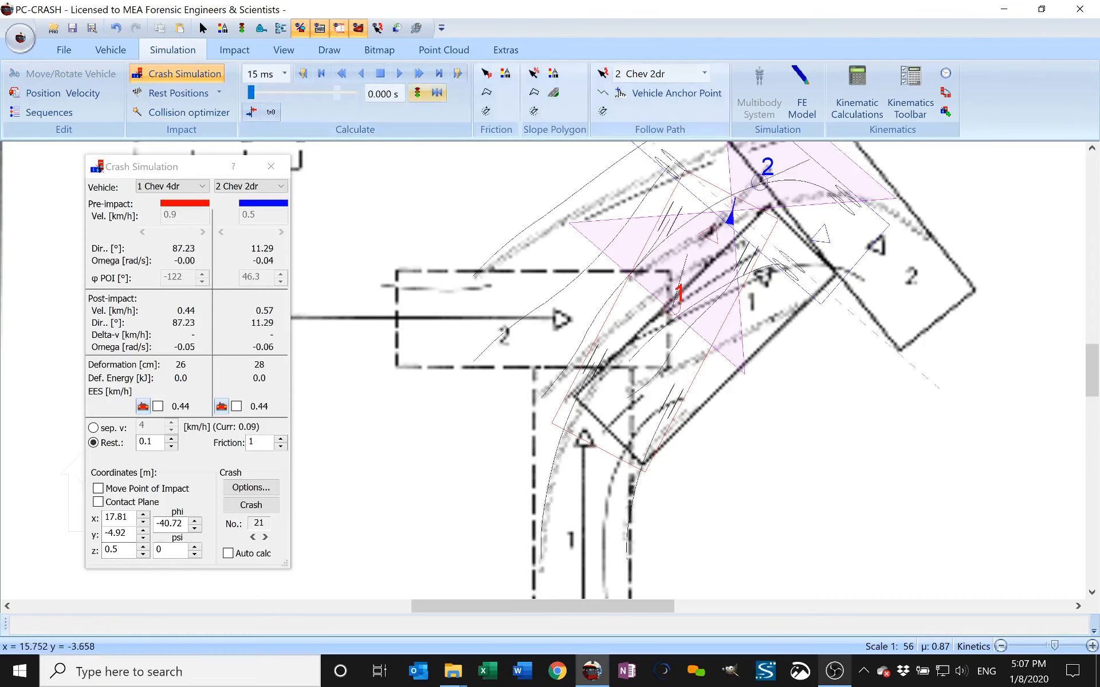
Return to the start position, set the Chev 2dr's pre-impact velocity to 30 km/h and simulate forwards to the stop position.
click(380, 74)
click(261, 231)
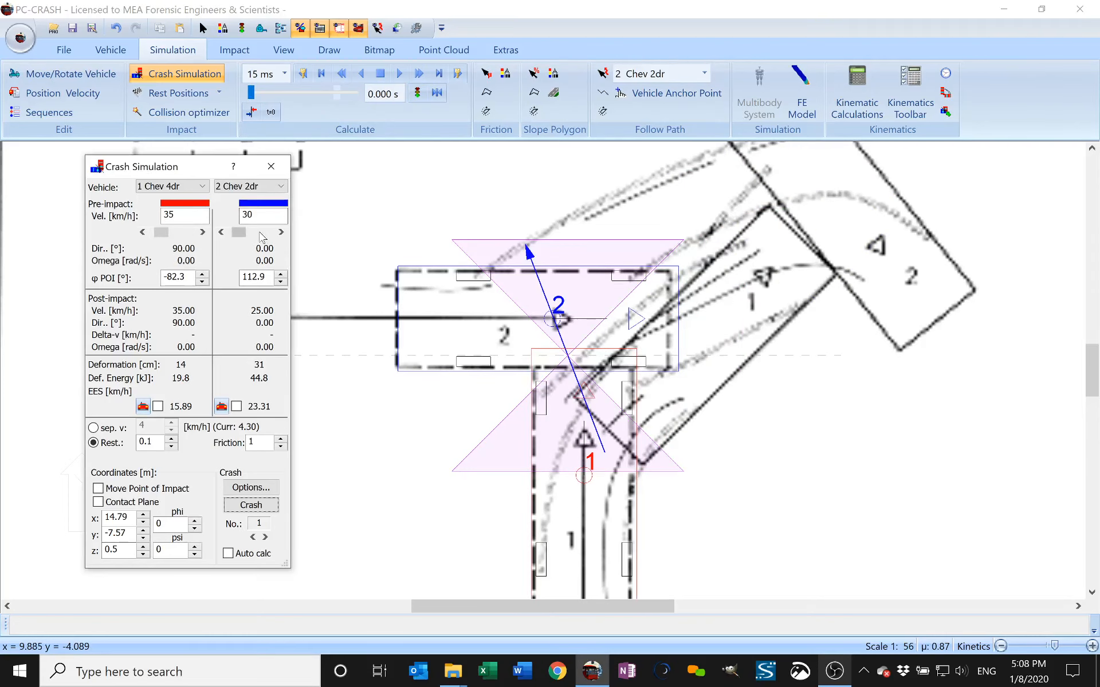
click(419, 74)
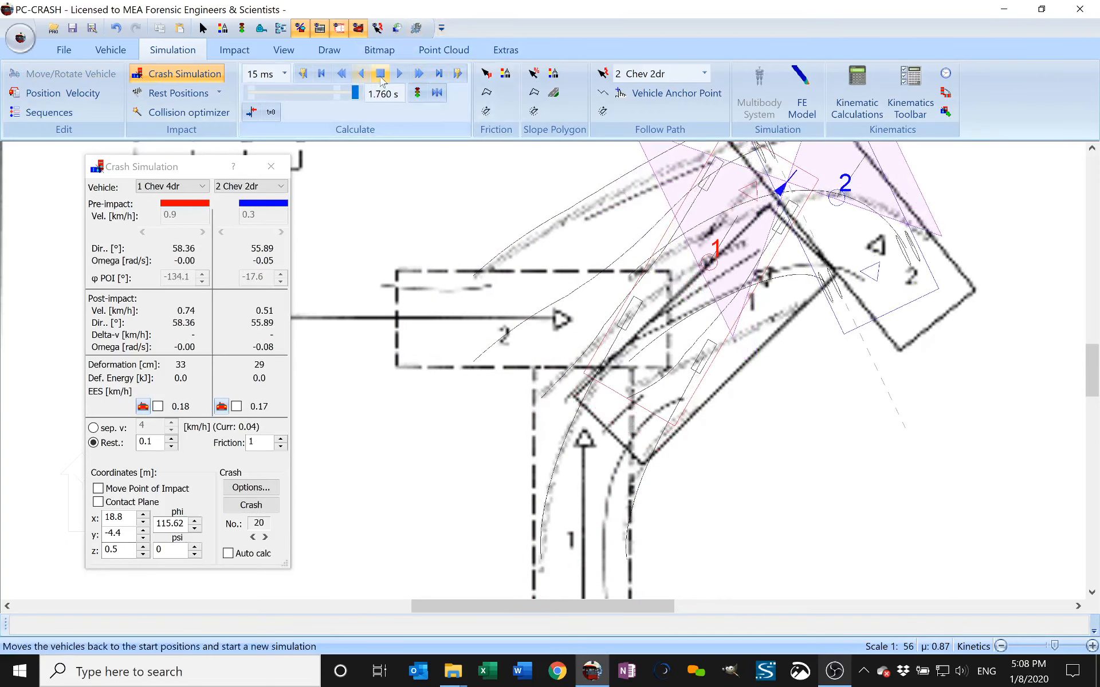
Return to the start, move the first impact's point of impact to about x 14.9, y -7.61 m and simulate to the stop position.
click(302, 73)
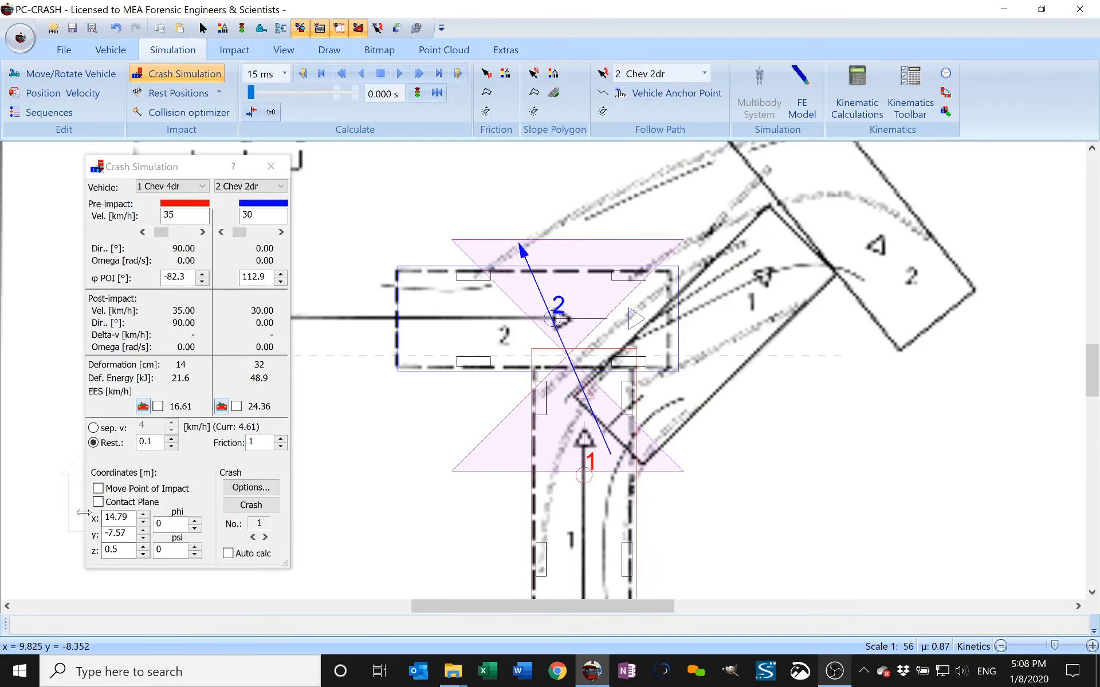
click(99, 489)
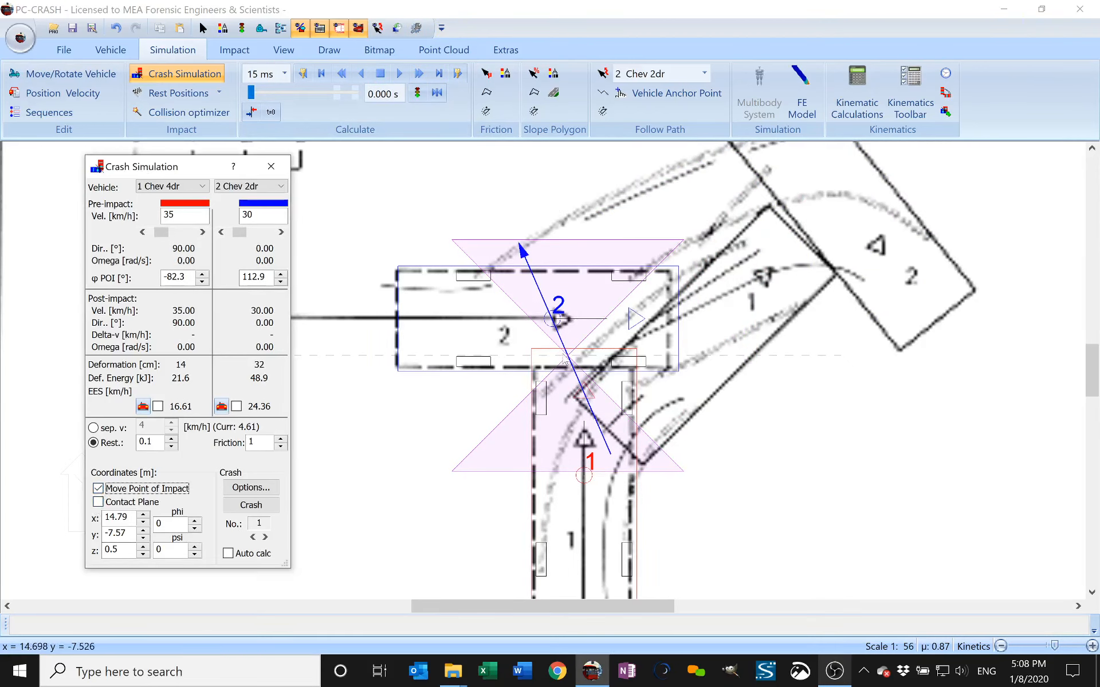
drag(564, 361, 575, 359)
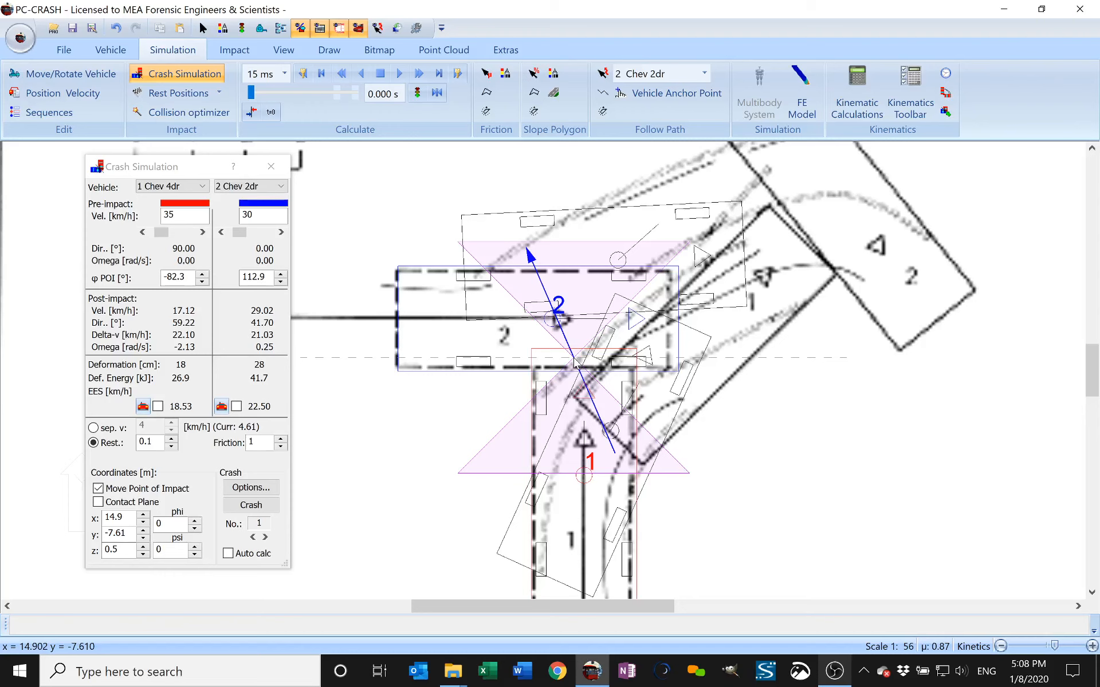
click(420, 73)
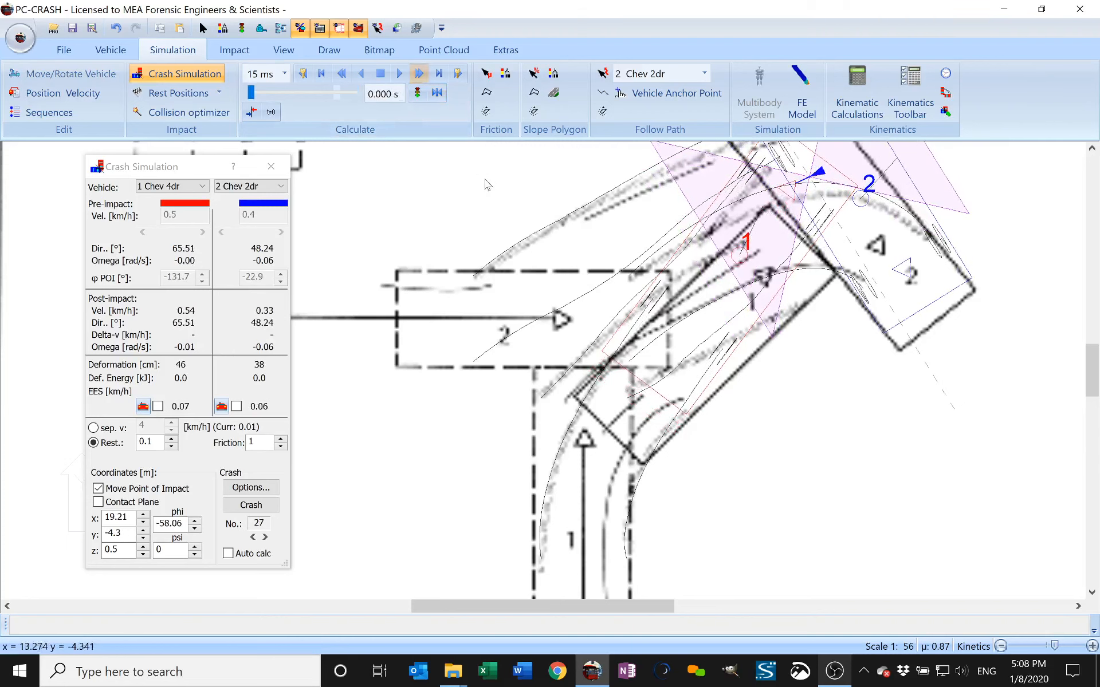
scroll(475, 266, down, 3)
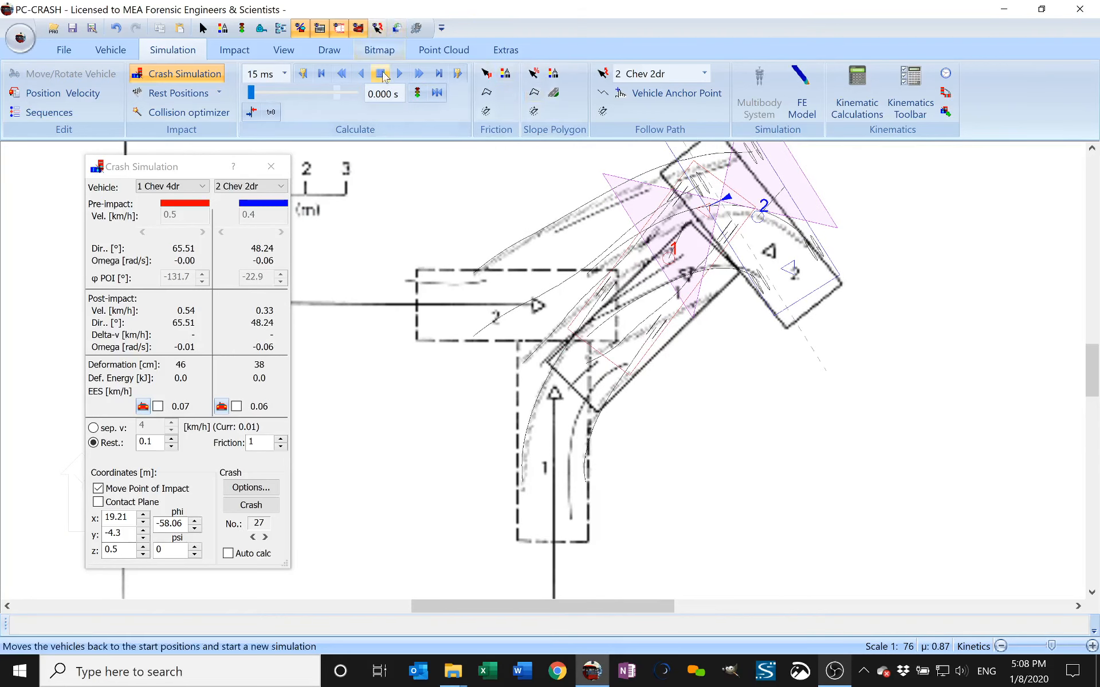
Return to the start, set the pre-impact velocities to 33 km/h for the Chev 4dr and 32 km/h for the Chev 2dr, and simulate to rest.
click(381, 75)
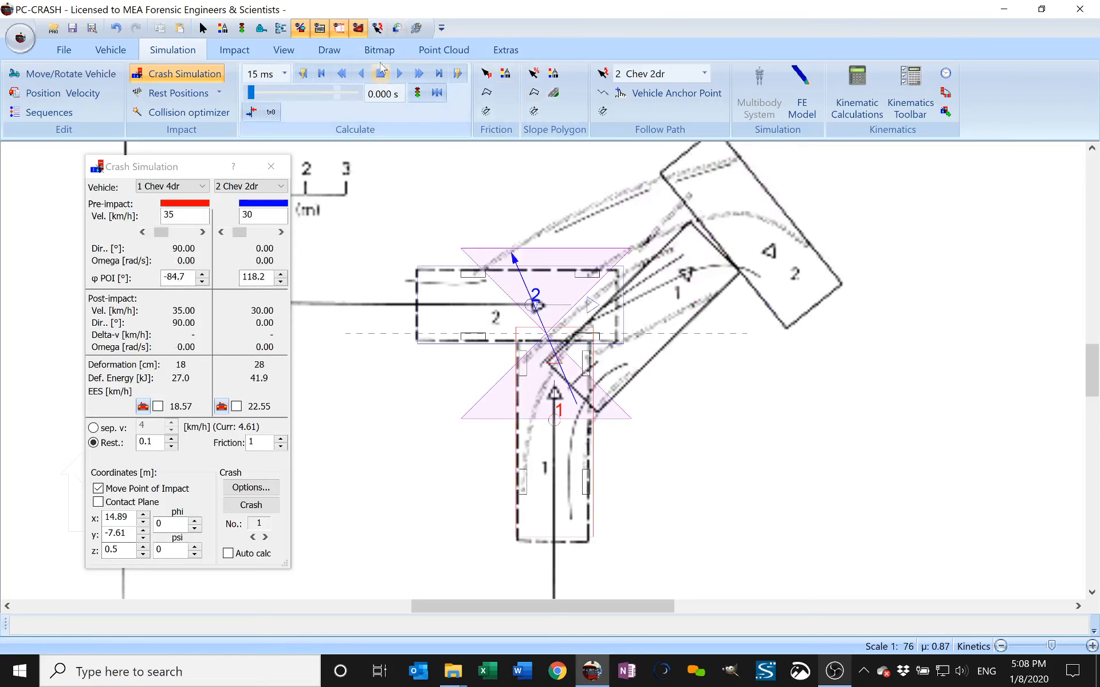
click(144, 233)
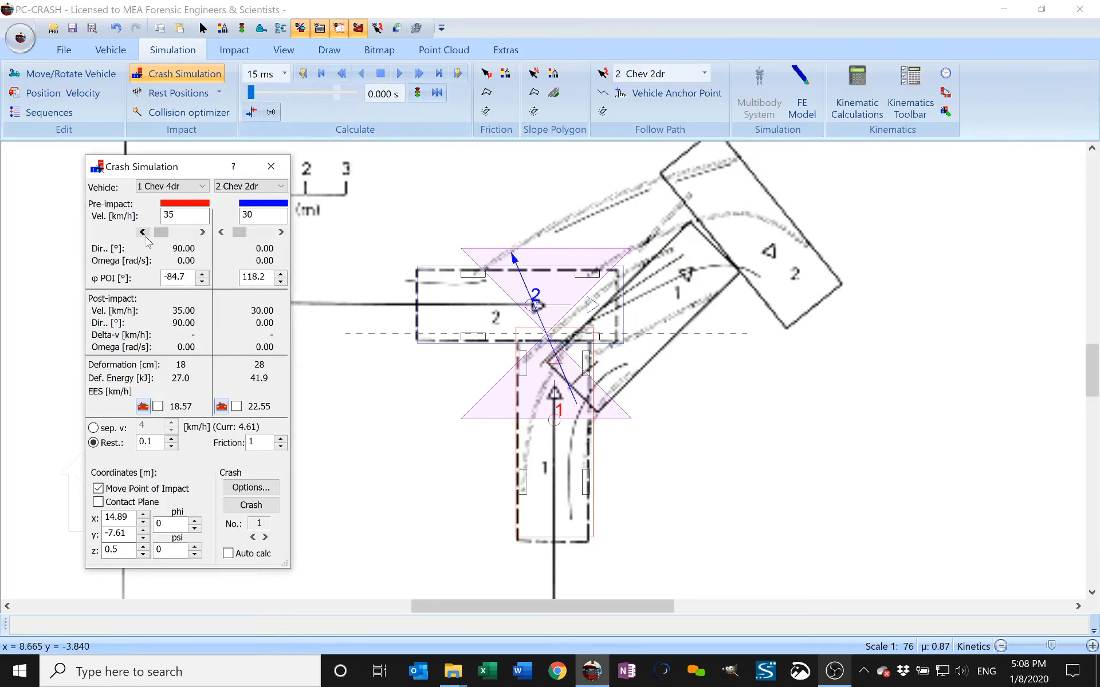
click(145, 233)
click(145, 234)
click(280, 232)
click(281, 232)
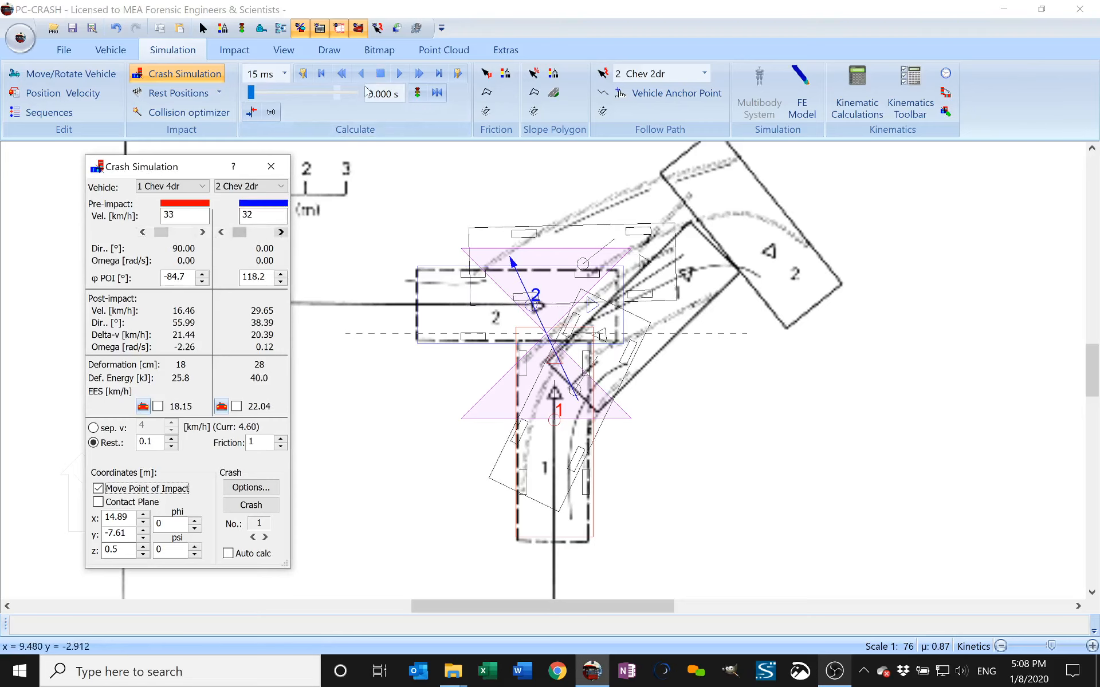
click(418, 75)
click(419, 74)
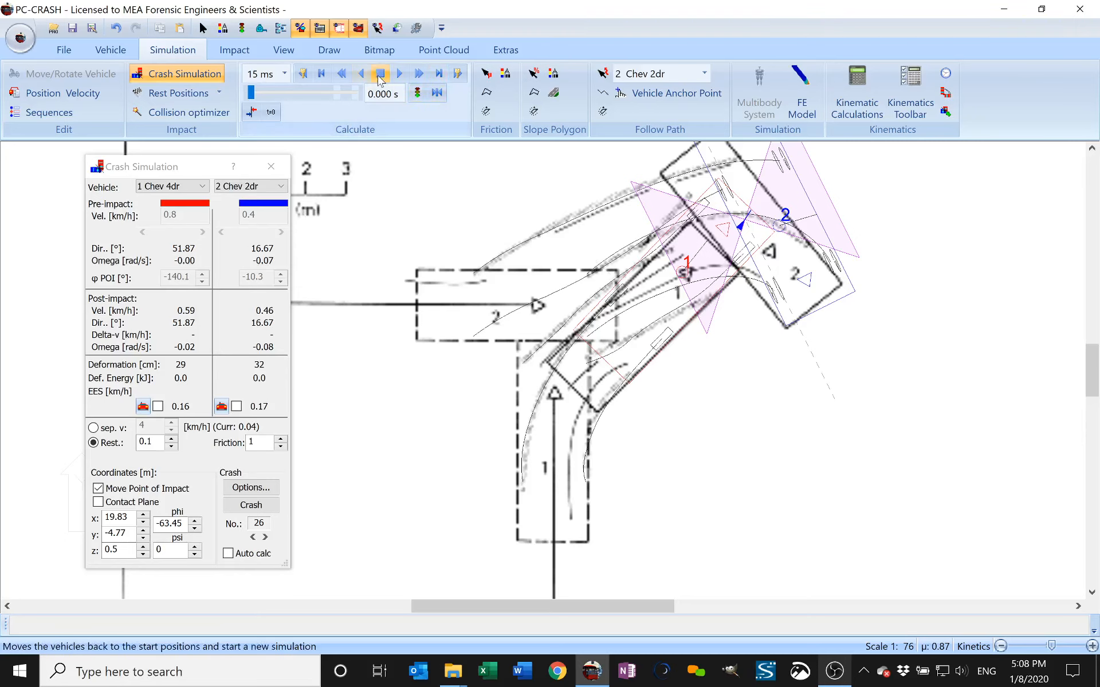
Return the simulation to 0 s and define both vehicles' rest positions over their final-position outlines in the scene diagram.
click(322, 74)
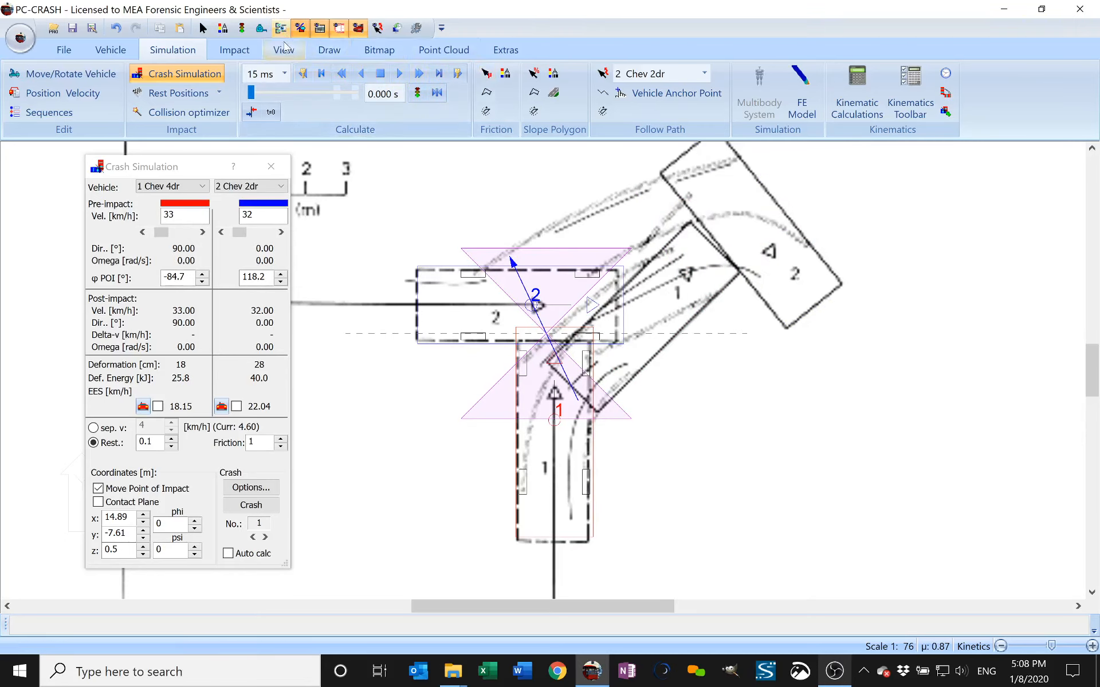
click(204, 97)
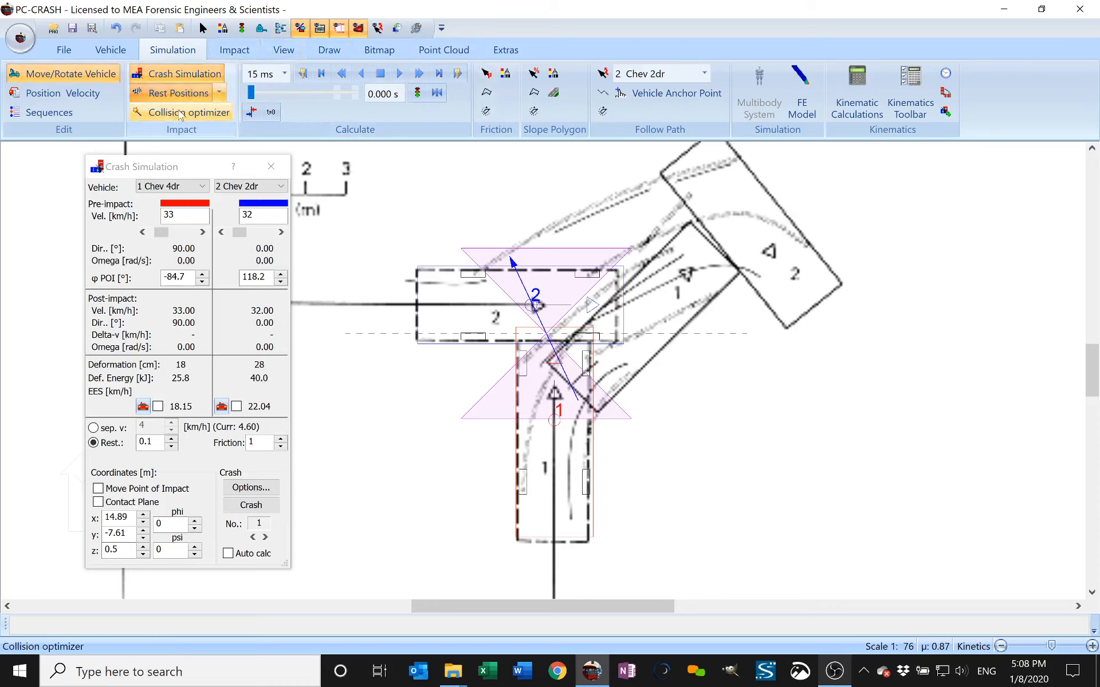
mouse_move(563, 308)
mouse_down()
mouse_move(556, 295)
mouse_move(599, 261)
mouse_move(813, 195)
mouse_move(854, 209)
mouse_move(859, 238)
mouse_move(851, 264)
mouse_move(805, 206)
mouse_move(761, 225)
mouse_up()
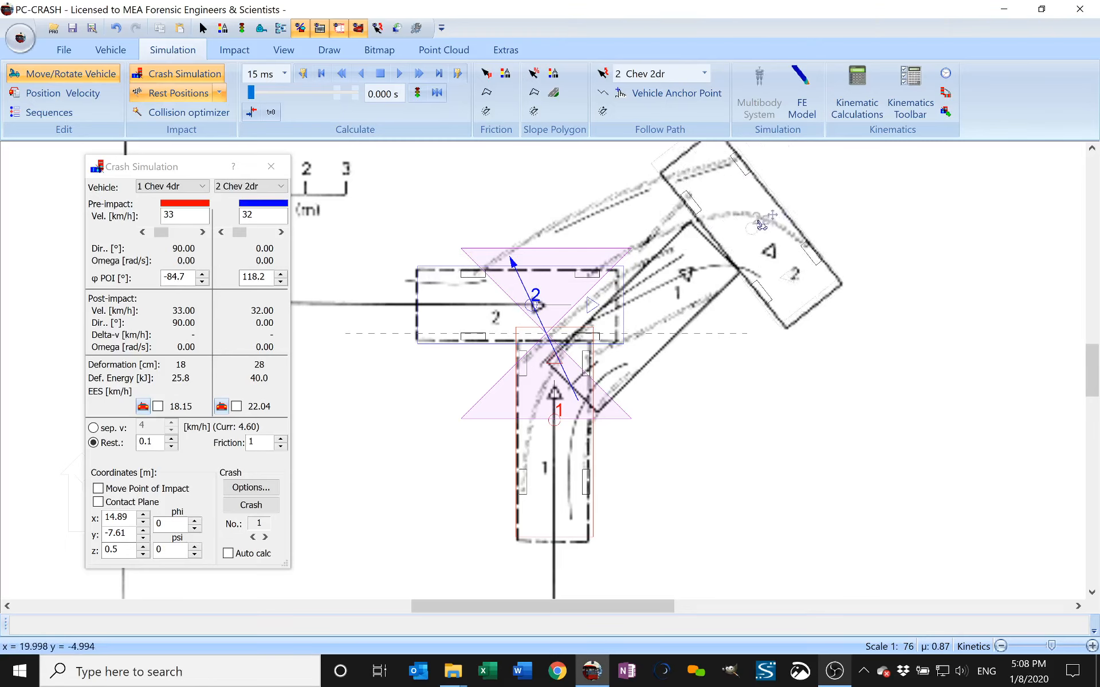
drag(567, 421, 637, 394)
drag(659, 324, 655, 301)
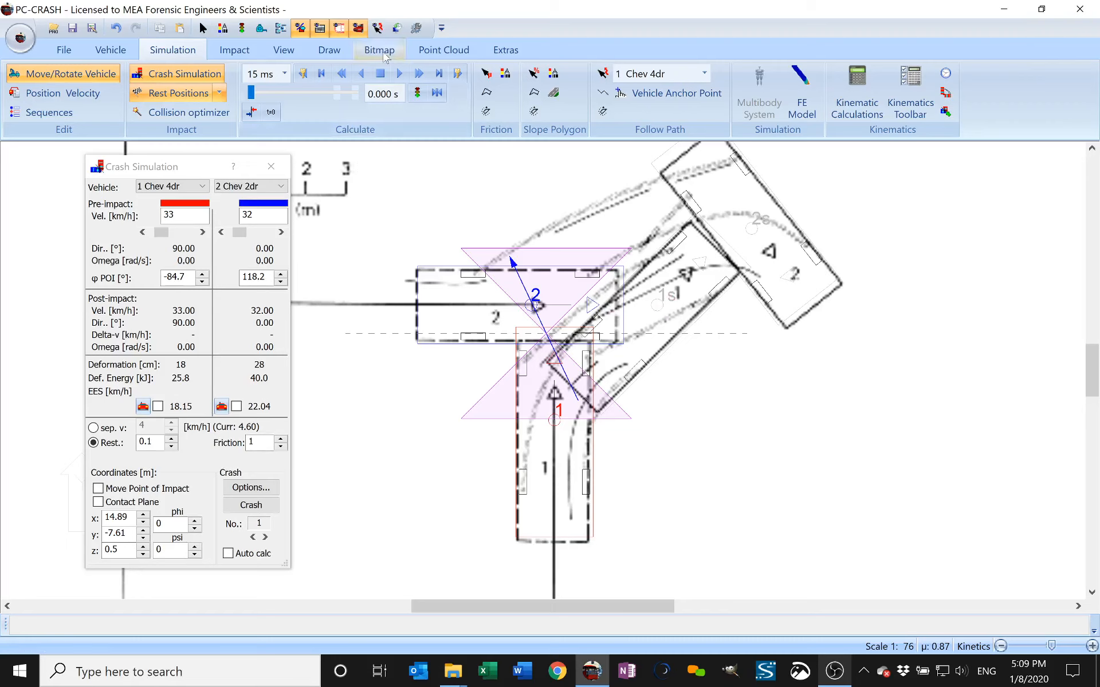
Run the collision optimizer with the Genetic Algorithm on impact velocities, point of impact and restitution.
click(181, 112)
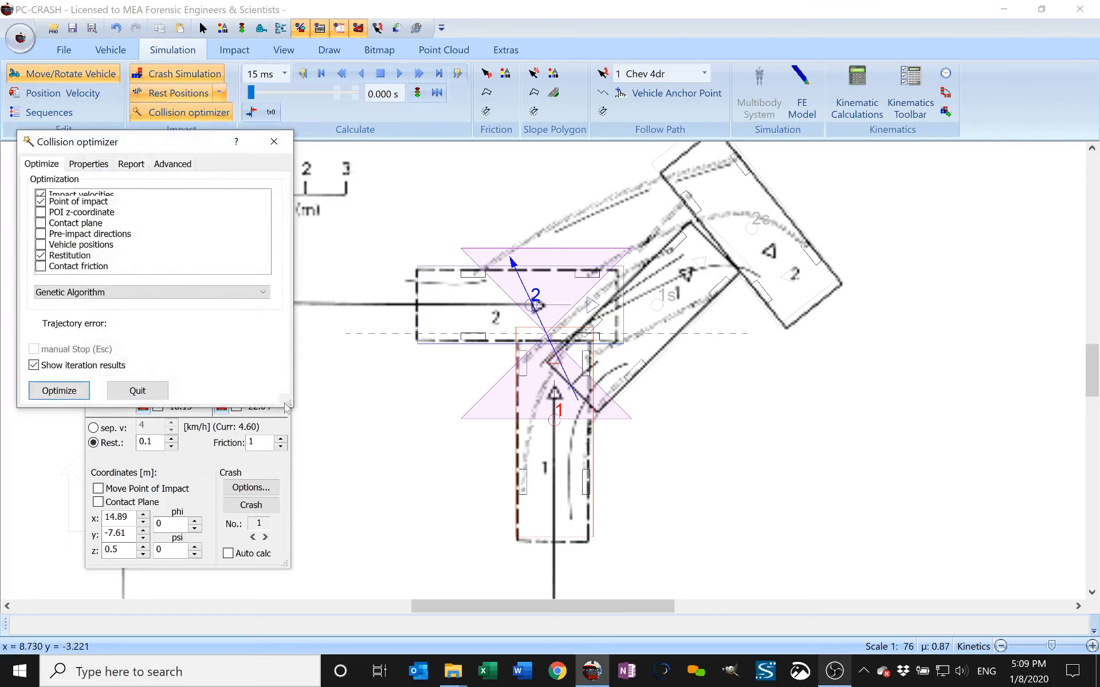
drag(286, 405, 338, 510)
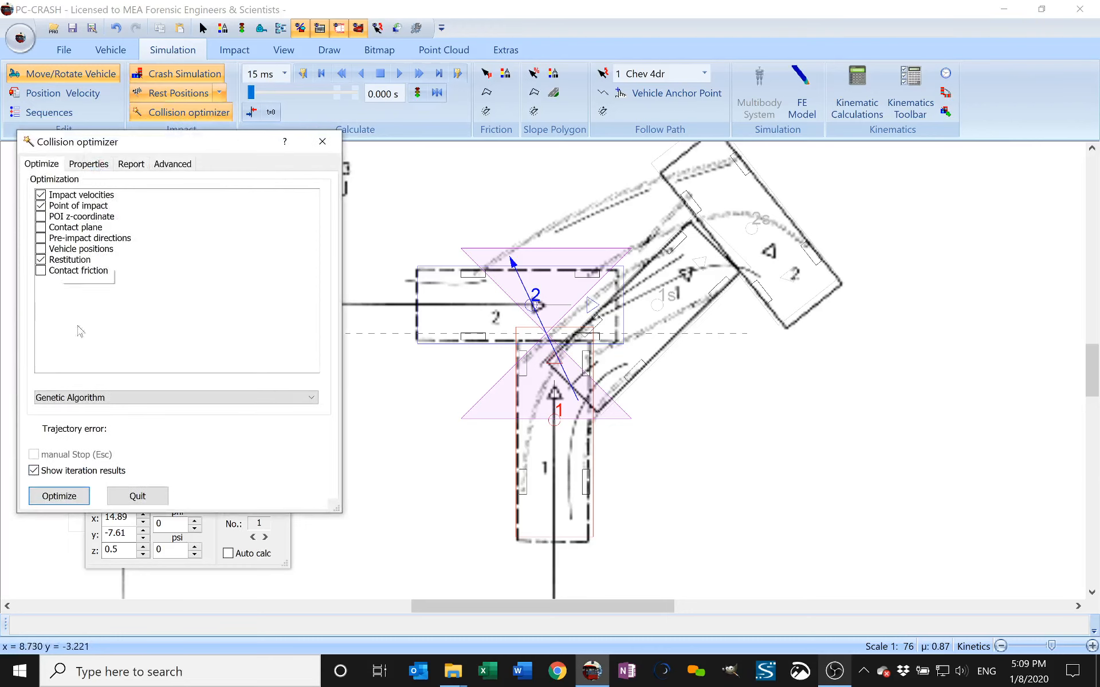
click(63, 496)
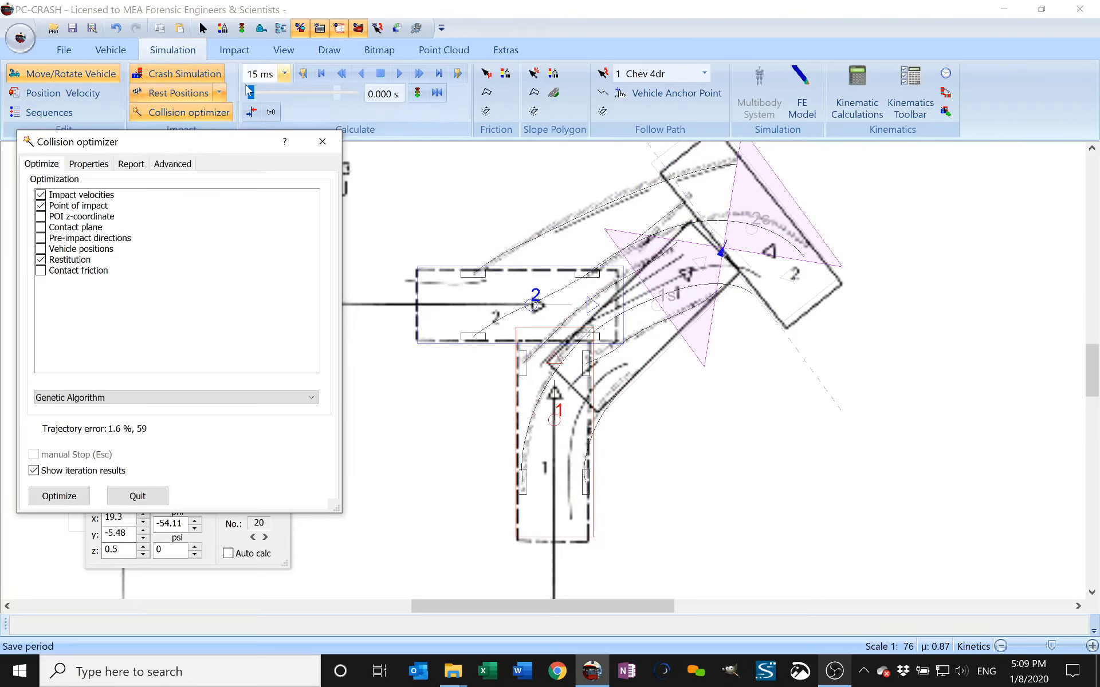
Review the optimized vehicle motion up to 0.396 s, return it to 0 s and close the collision optimizer.
drag(251, 93, 277, 92)
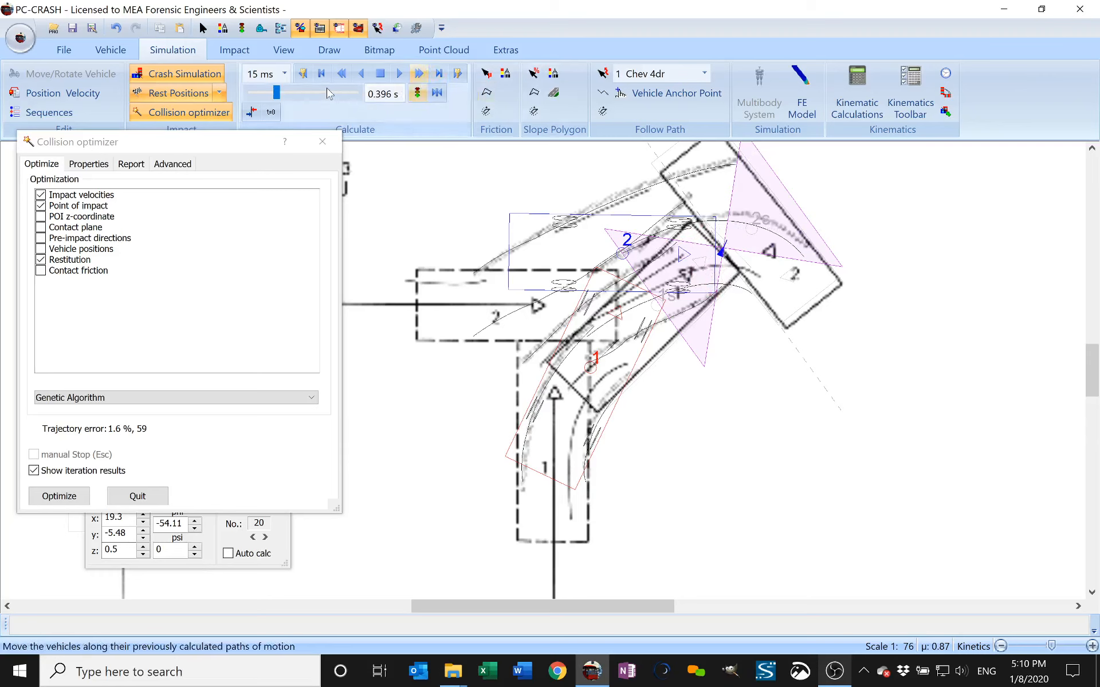
drag(277, 93, 230, 111)
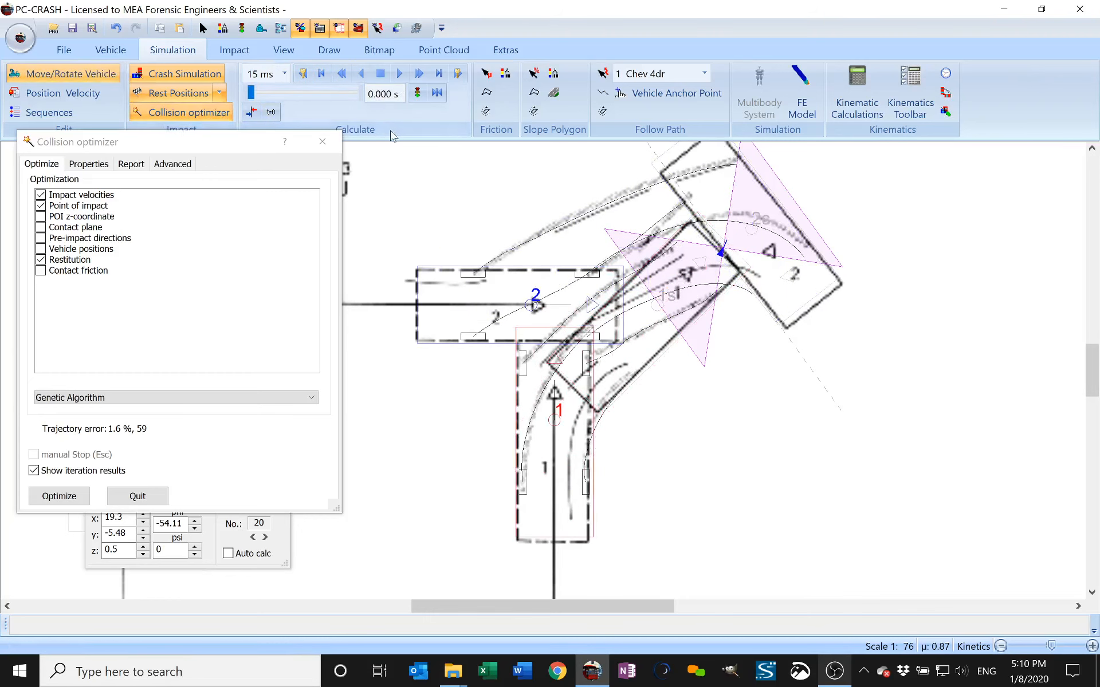
click(322, 142)
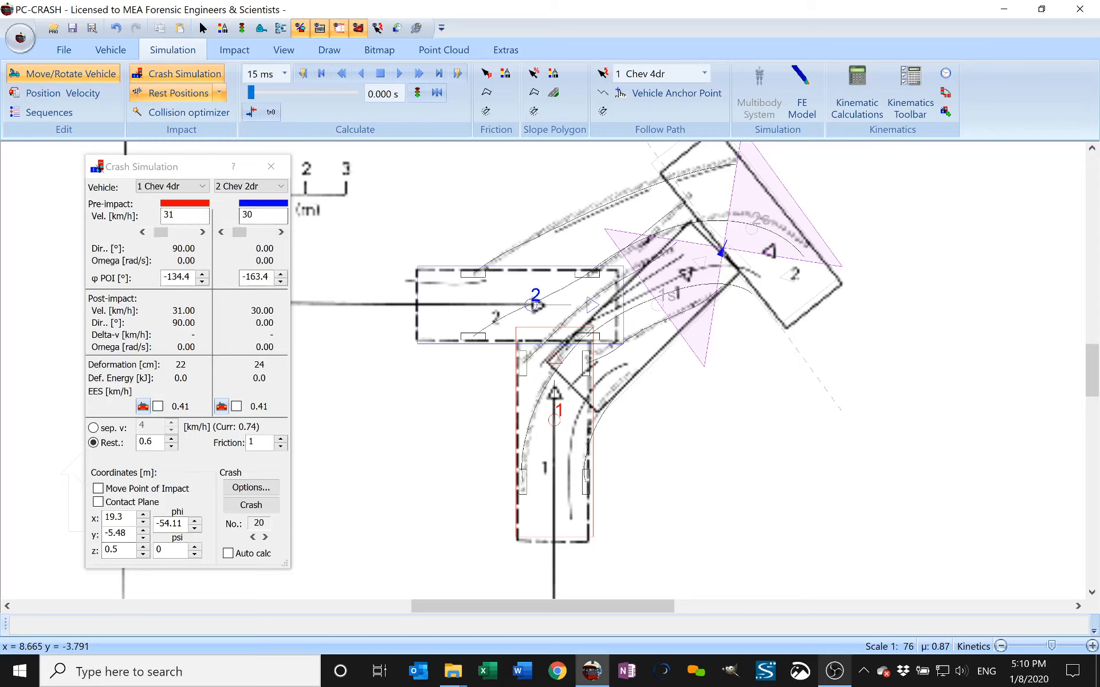
Open the Values window, display the collision report and arrange the window so the first collision's values are fully readable.
drag(191, 166, 159, 157)
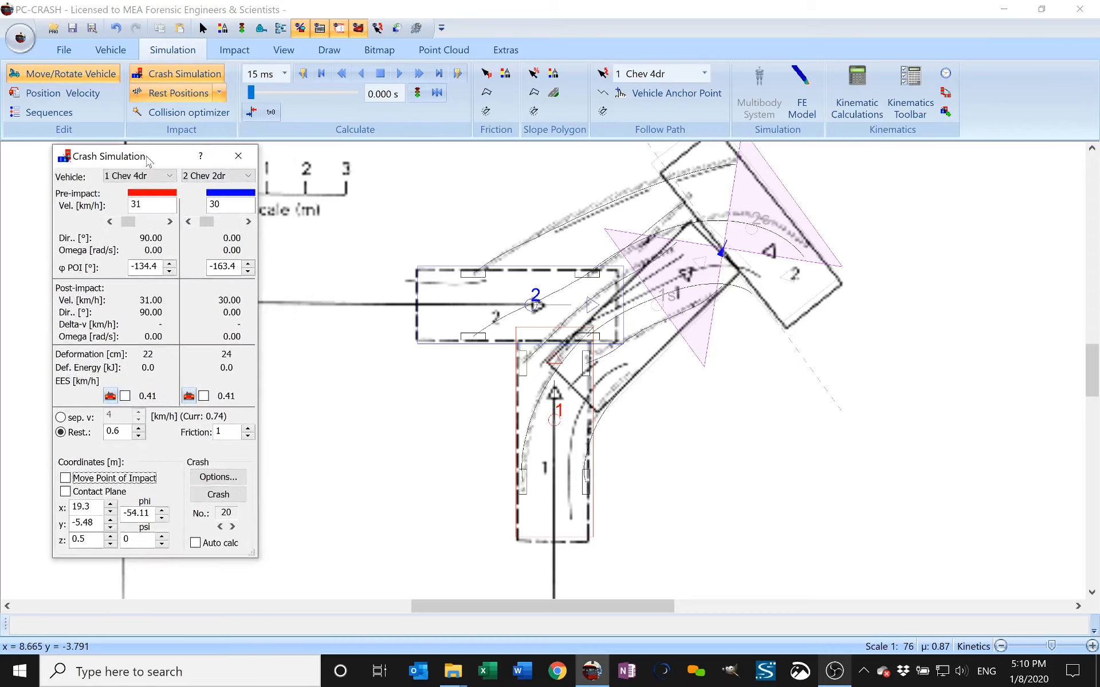
right_click(370, 170)
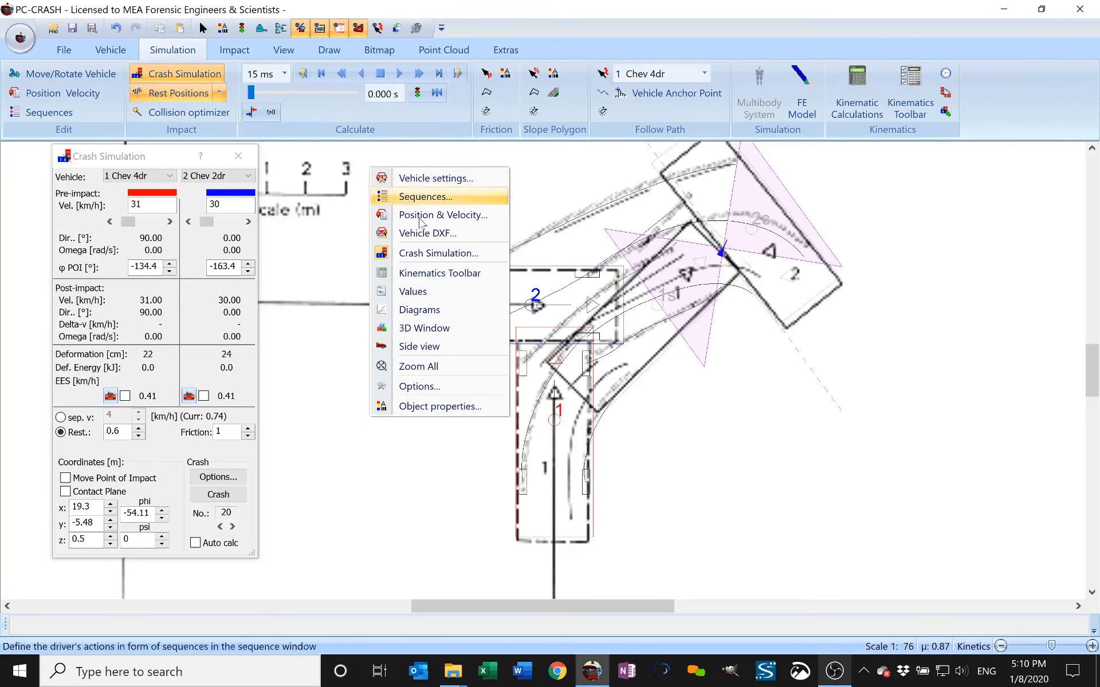
click(423, 292)
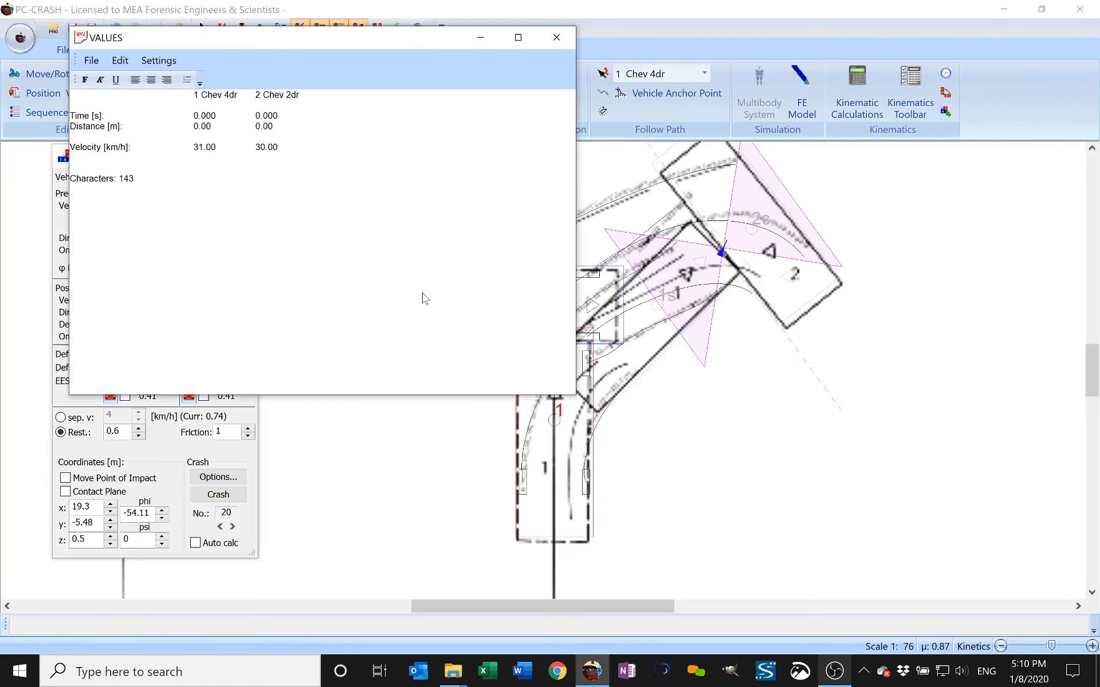
click(171, 61)
click(186, 118)
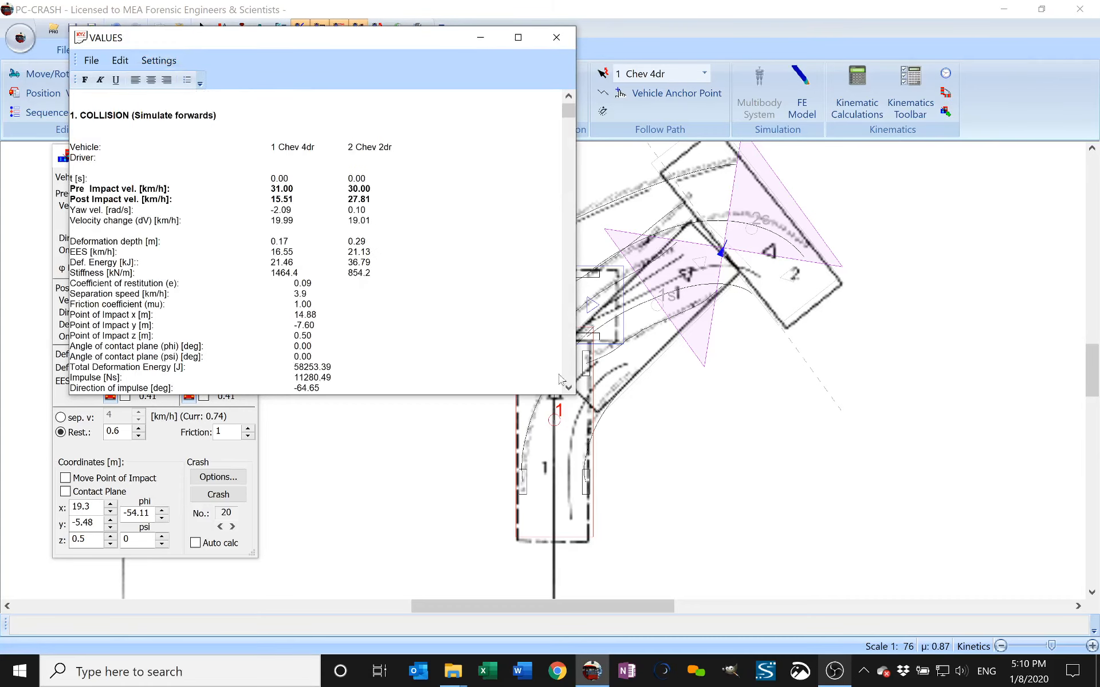
drag(577, 393, 459, 481)
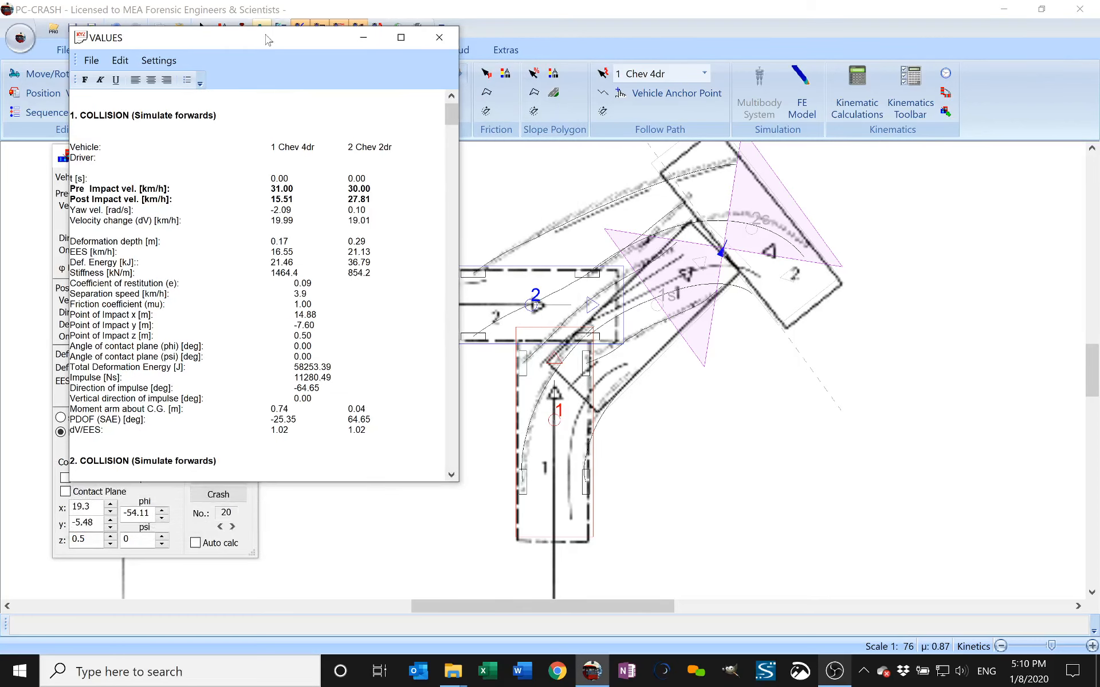
drag(265, 39, 223, 47)
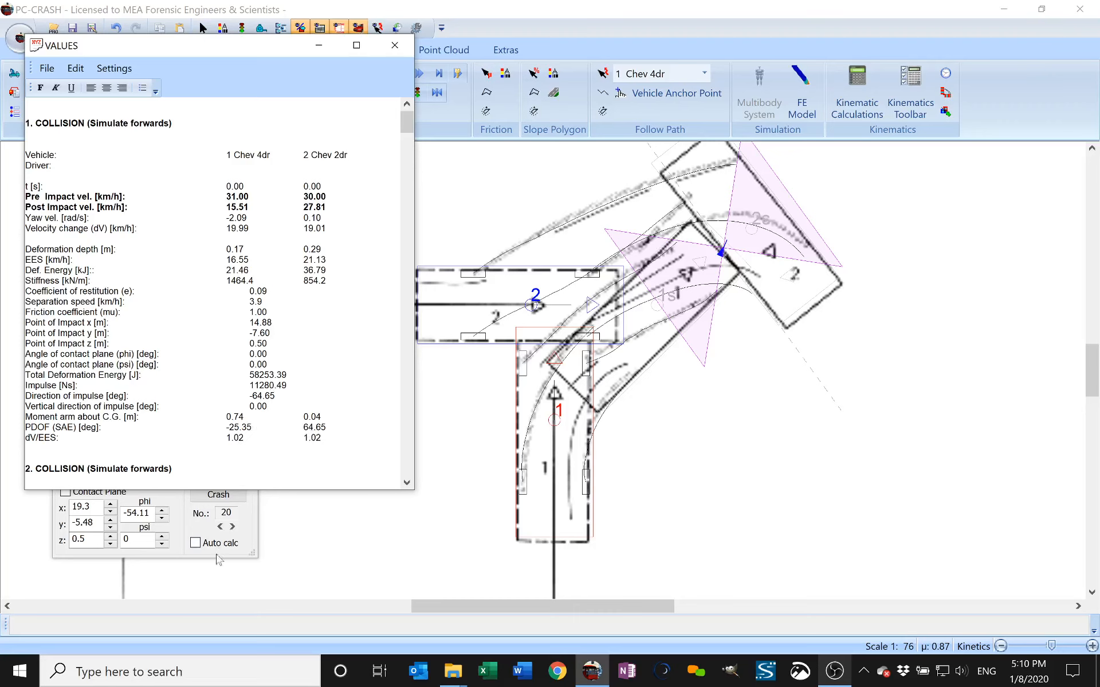
Show impact number 1 in the crash simulation, compare it with the first collision's reported values and close the report.
click(232, 527)
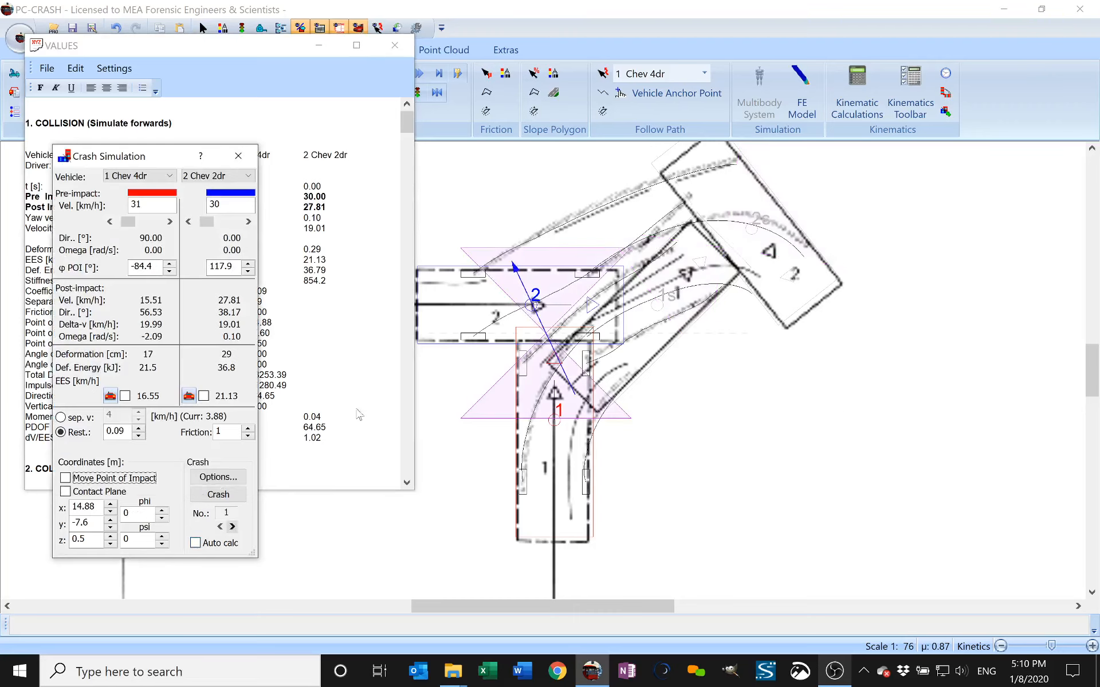
click(355, 381)
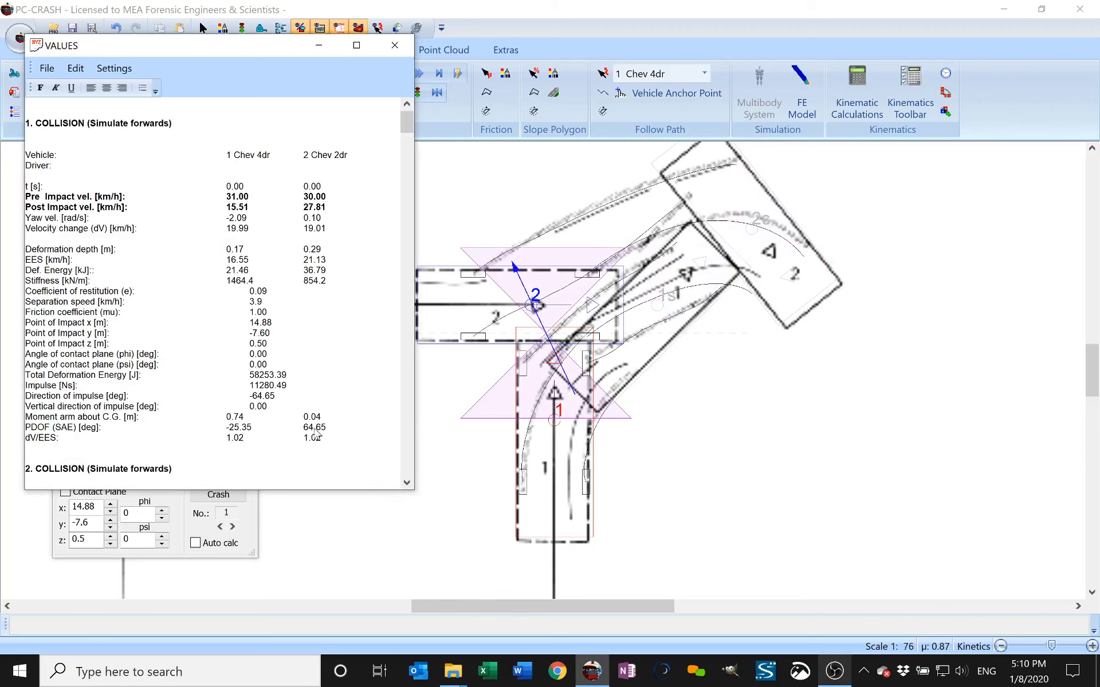
click(394, 45)
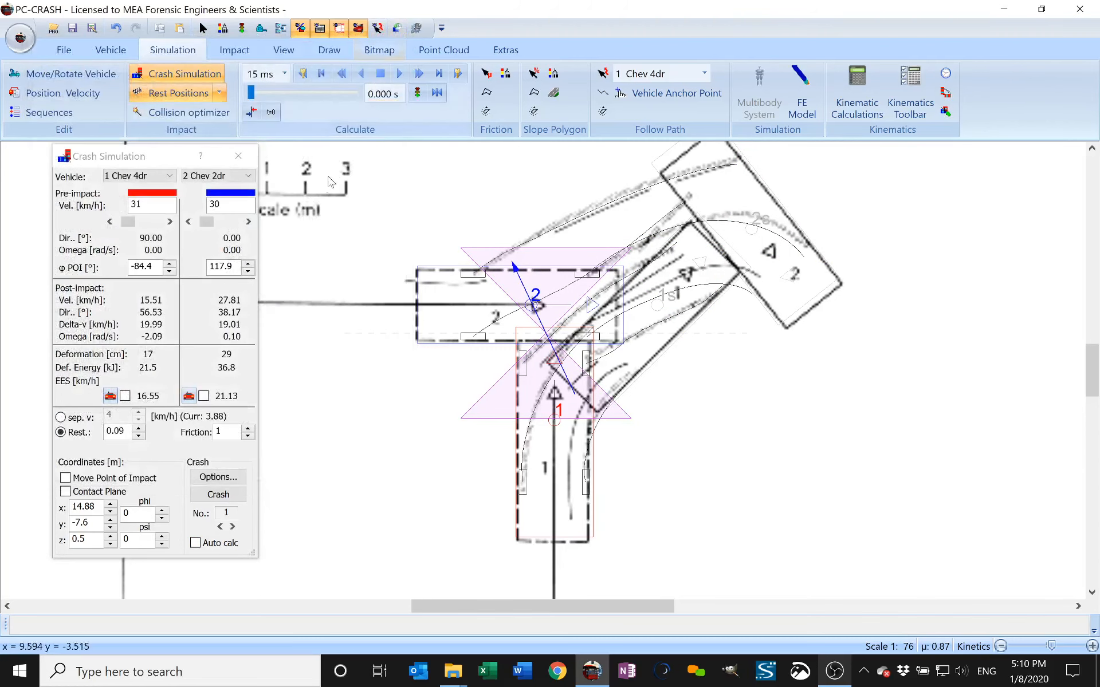